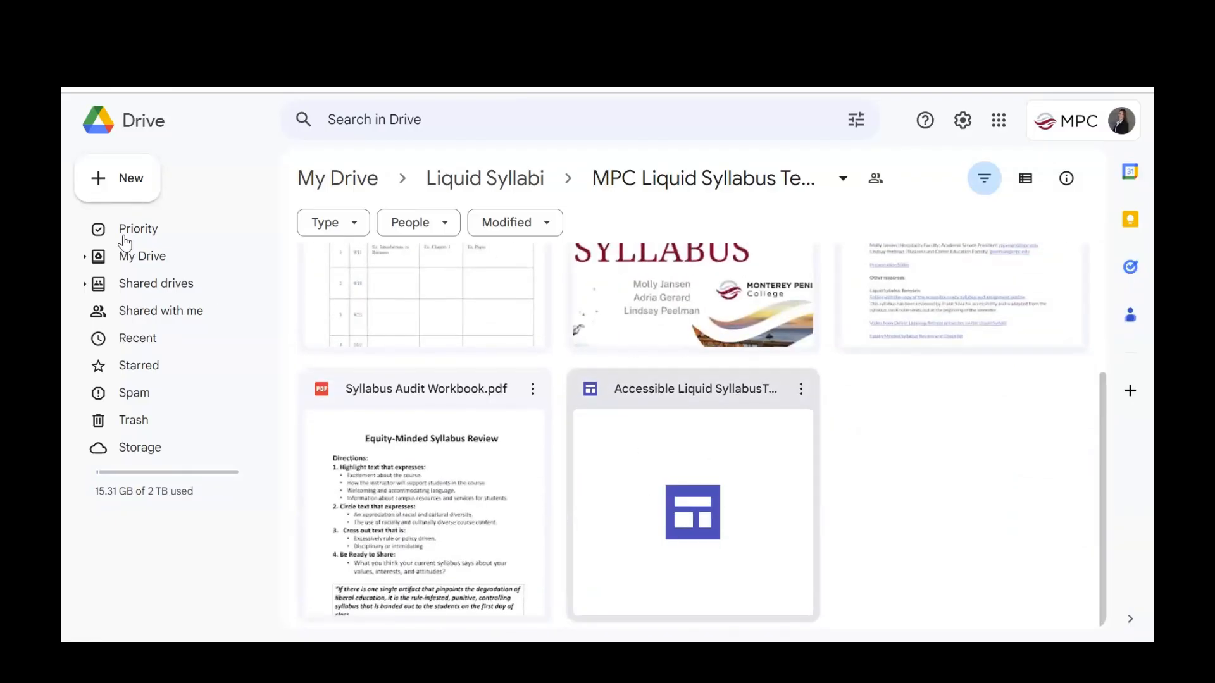
click(116, 183)
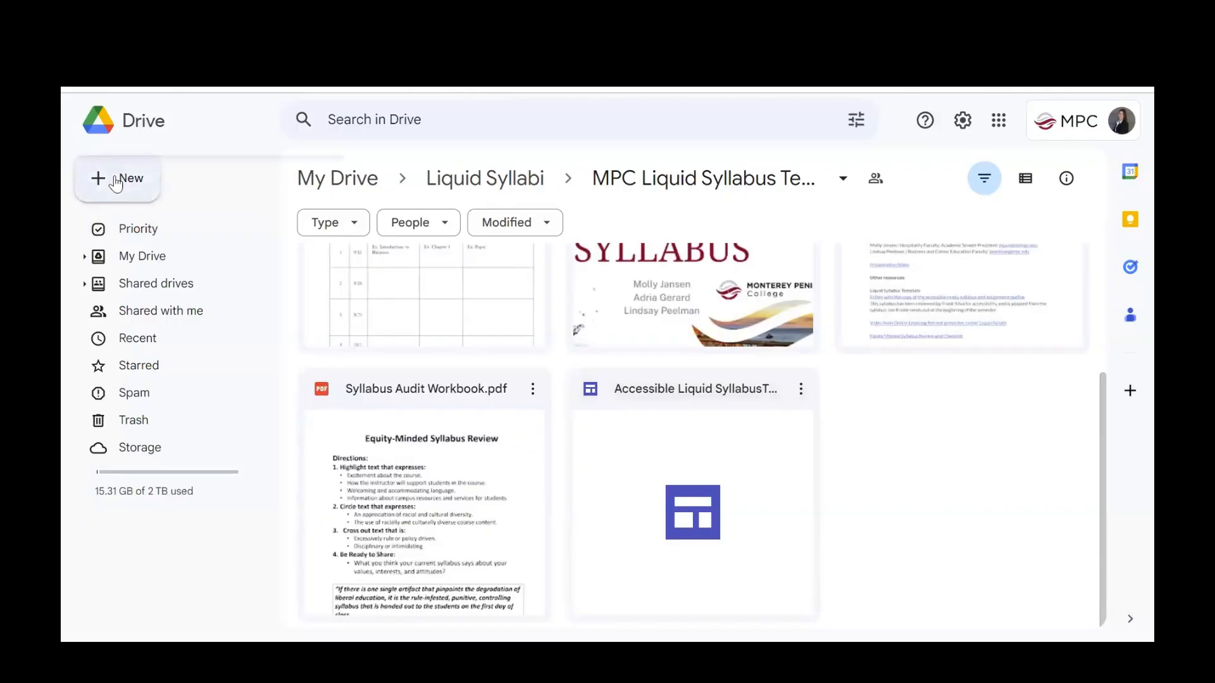
mouse_move(183, 392)
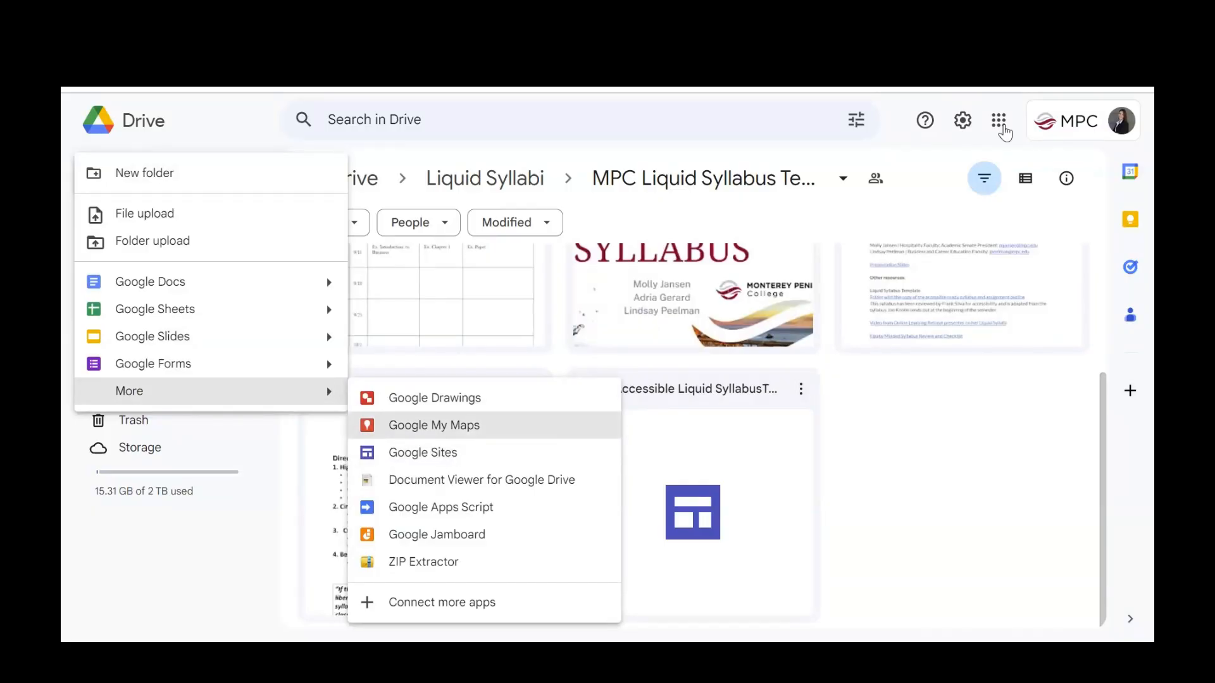
click(1003, 127)
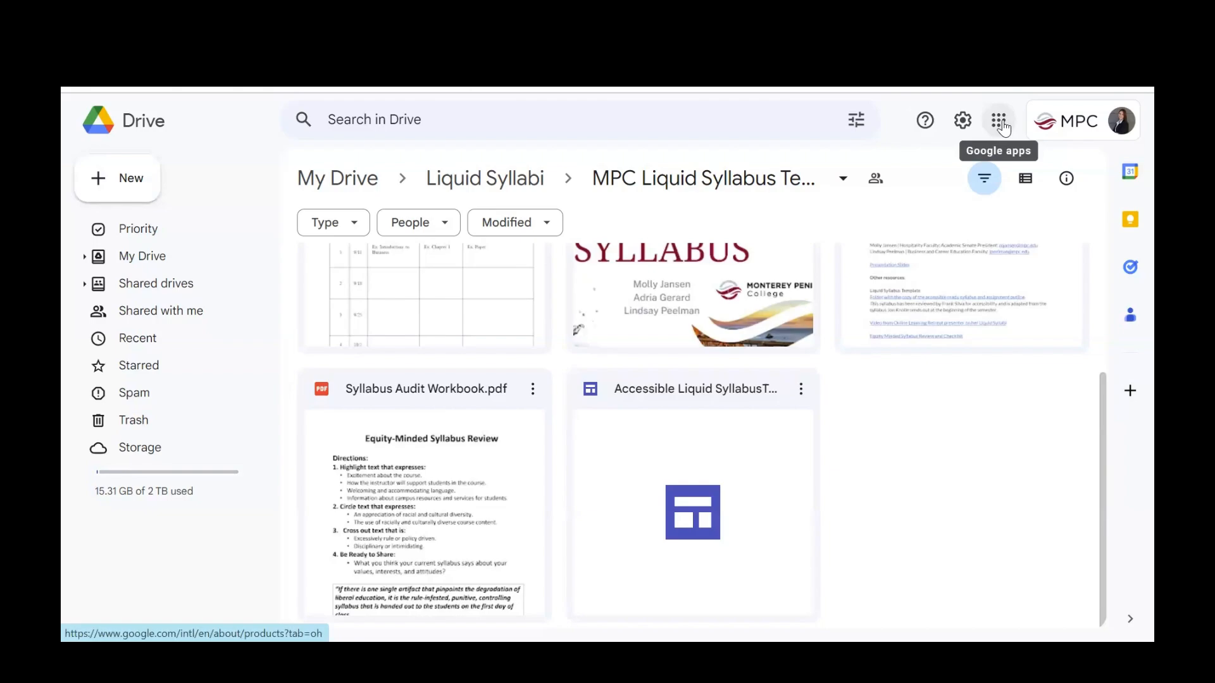
click(1001, 126)
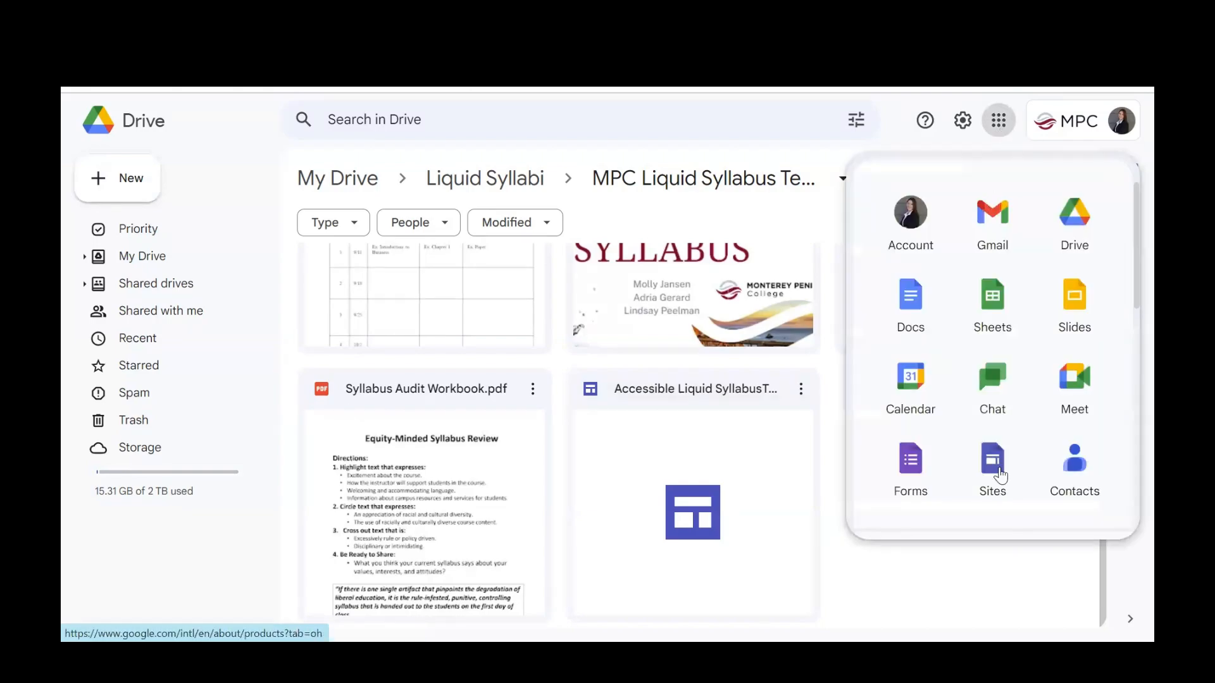
click(884, 580)
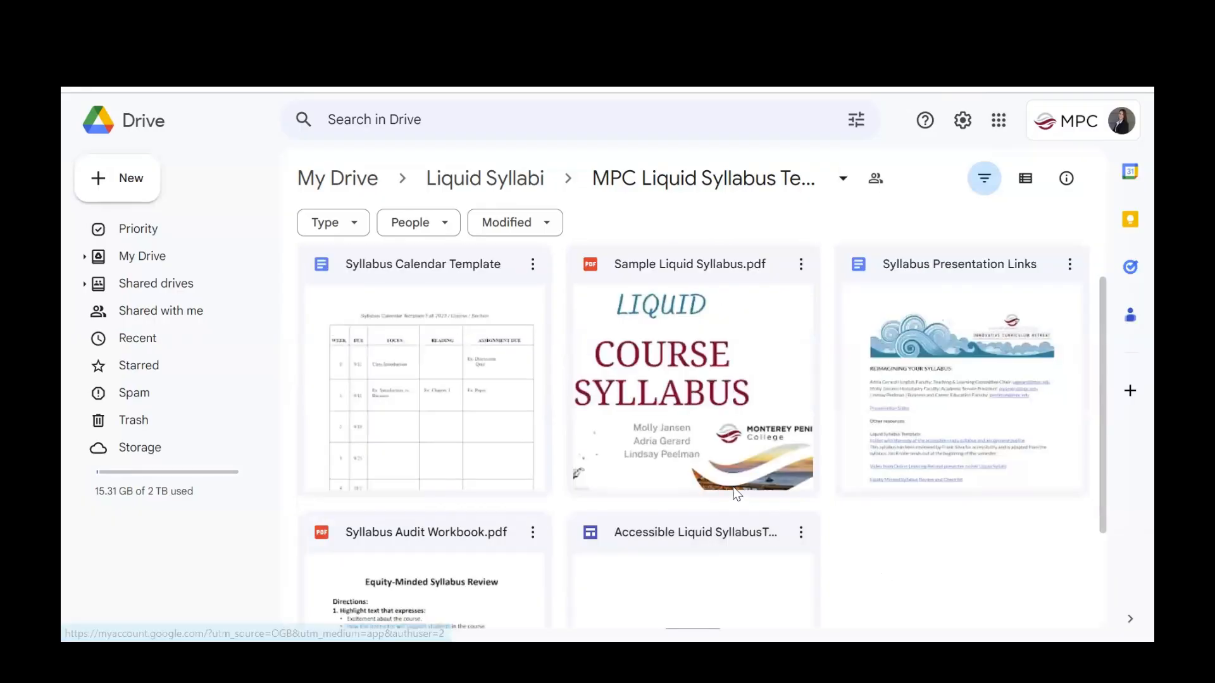
Make a copy of the Accessible Liquid SyllabusTemplate site and open the copy for editing.
drag(1103, 438, 1103, 534)
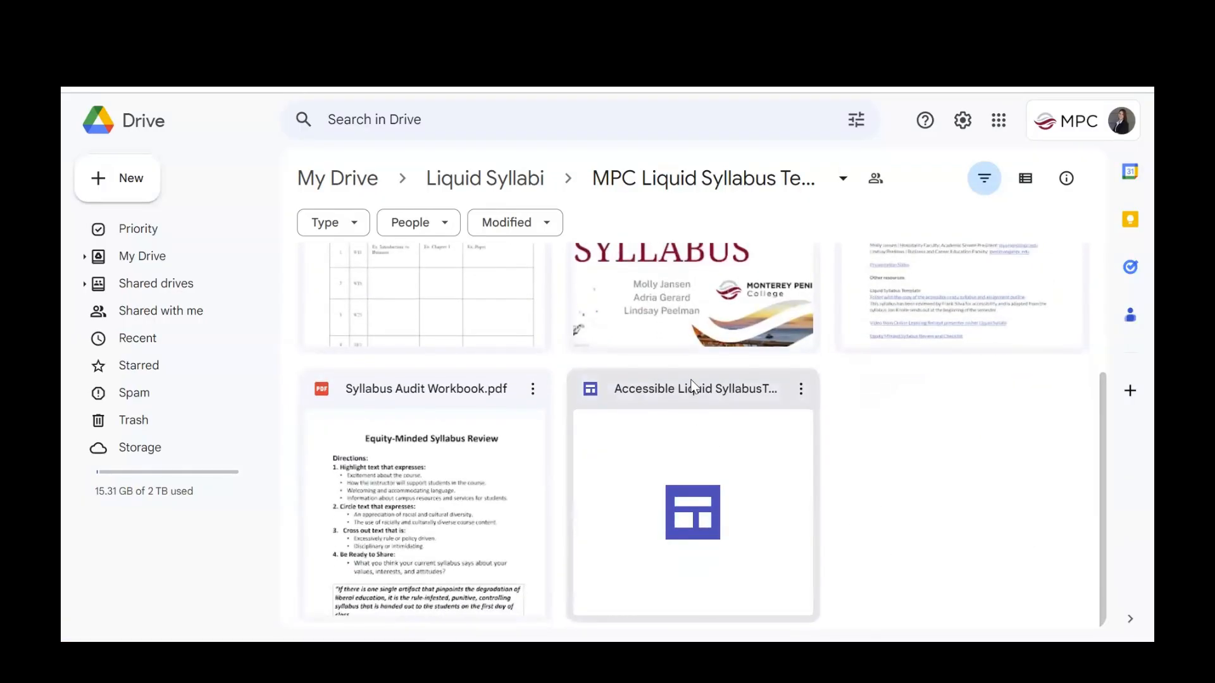
click(802, 391)
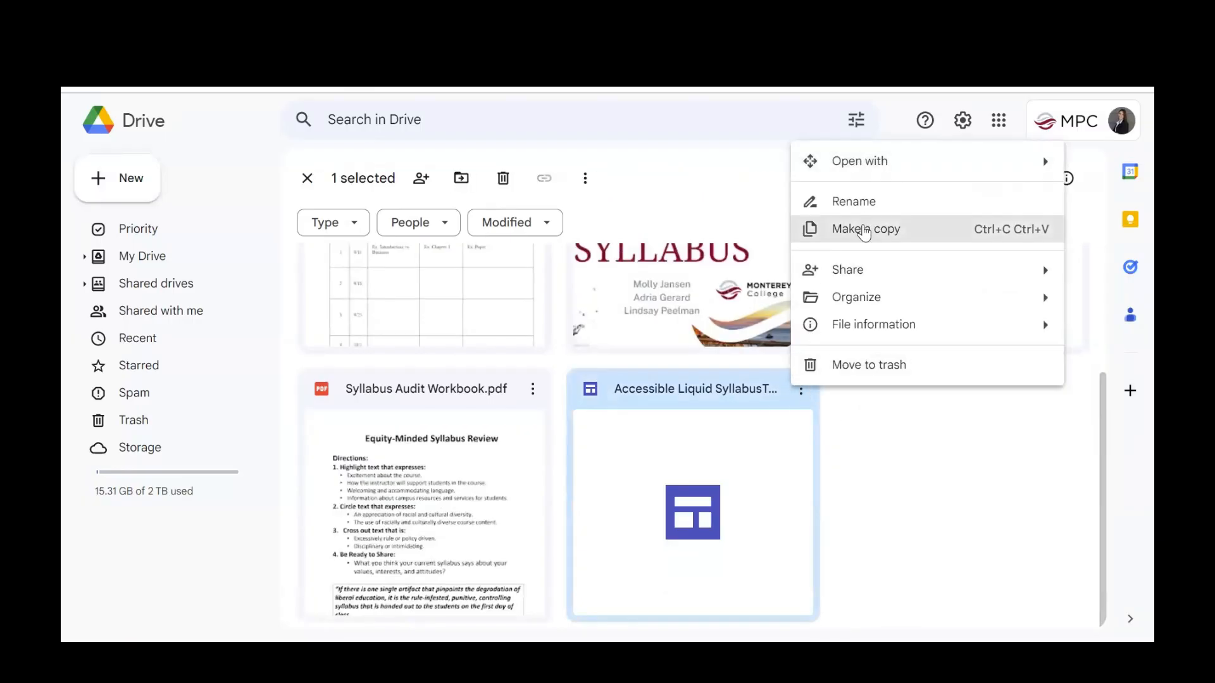
click(865, 230)
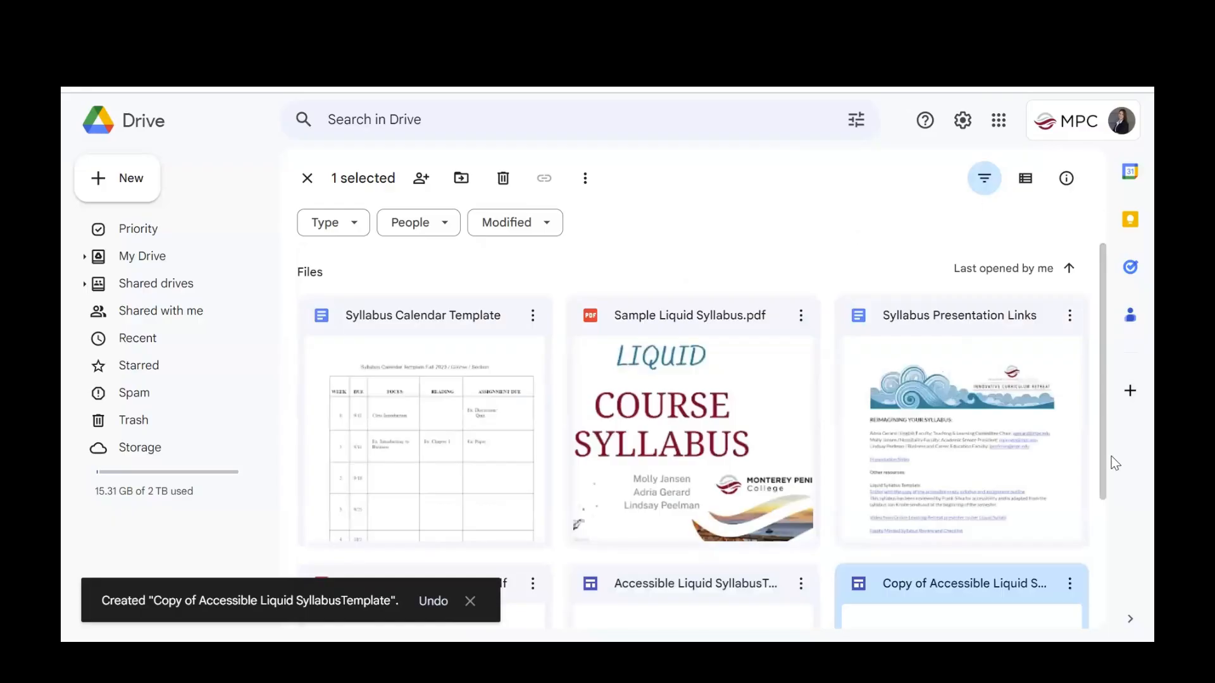
scroll(1112, 457, down, 3)
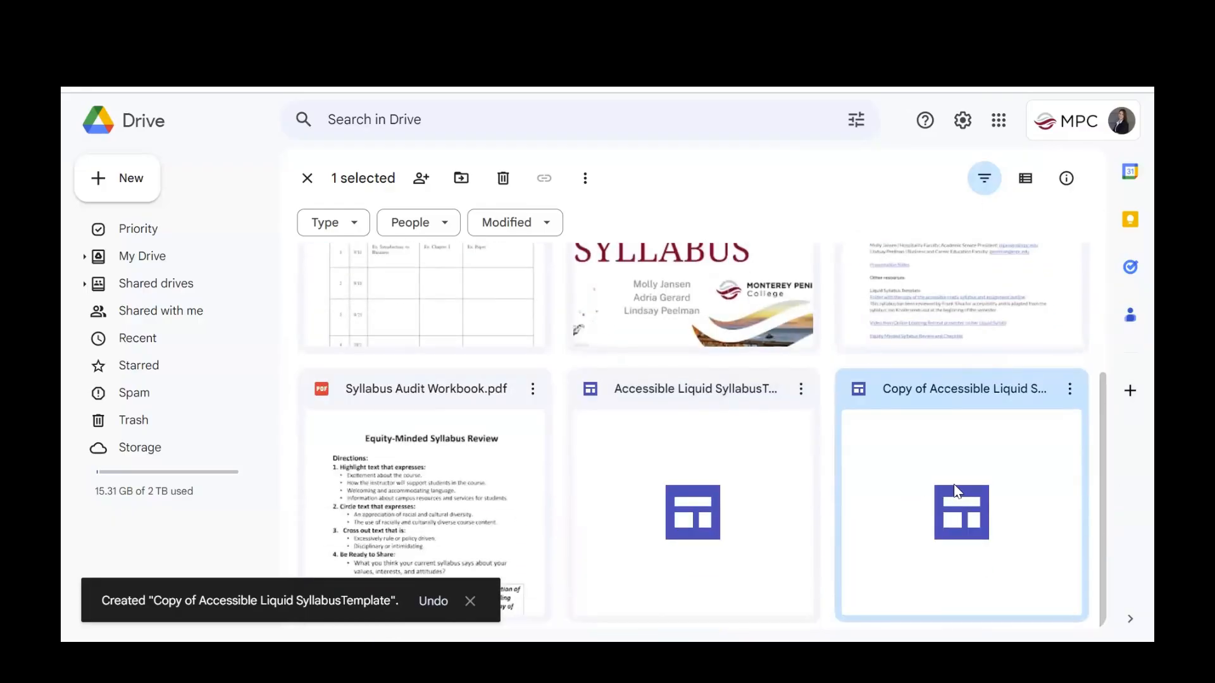
double_click(955, 485)
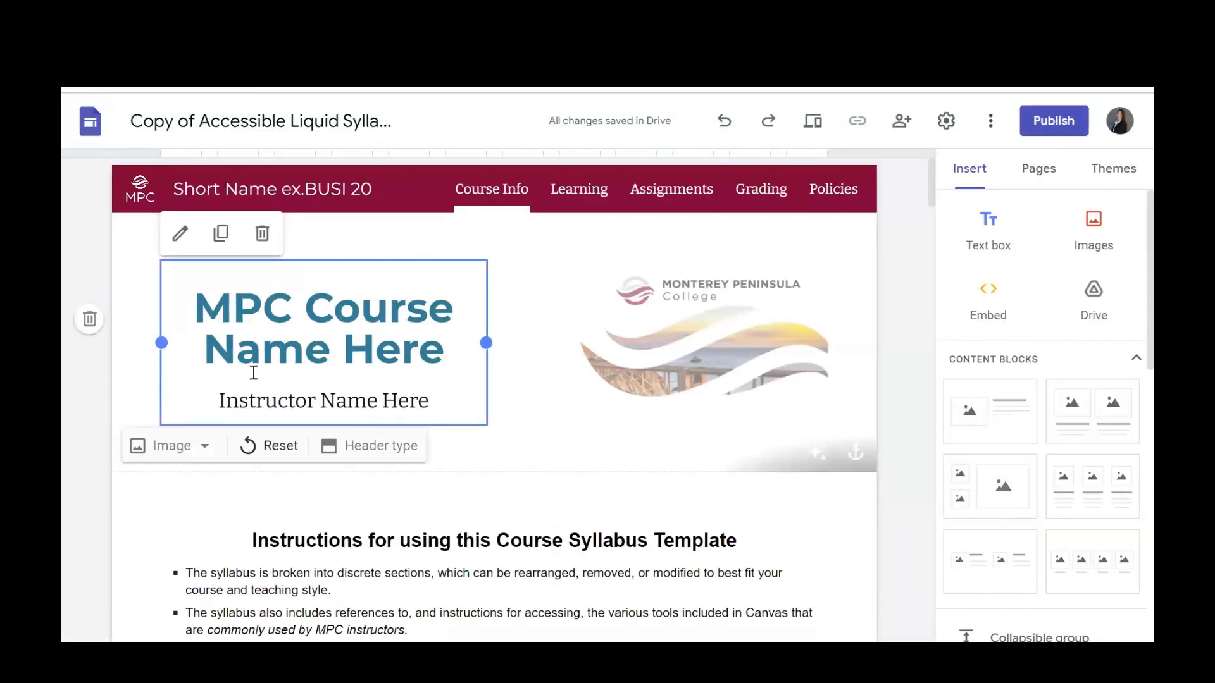
Replace the "MPC Course Name Here" title in the page header with "Math Class".
triple_click(342, 327)
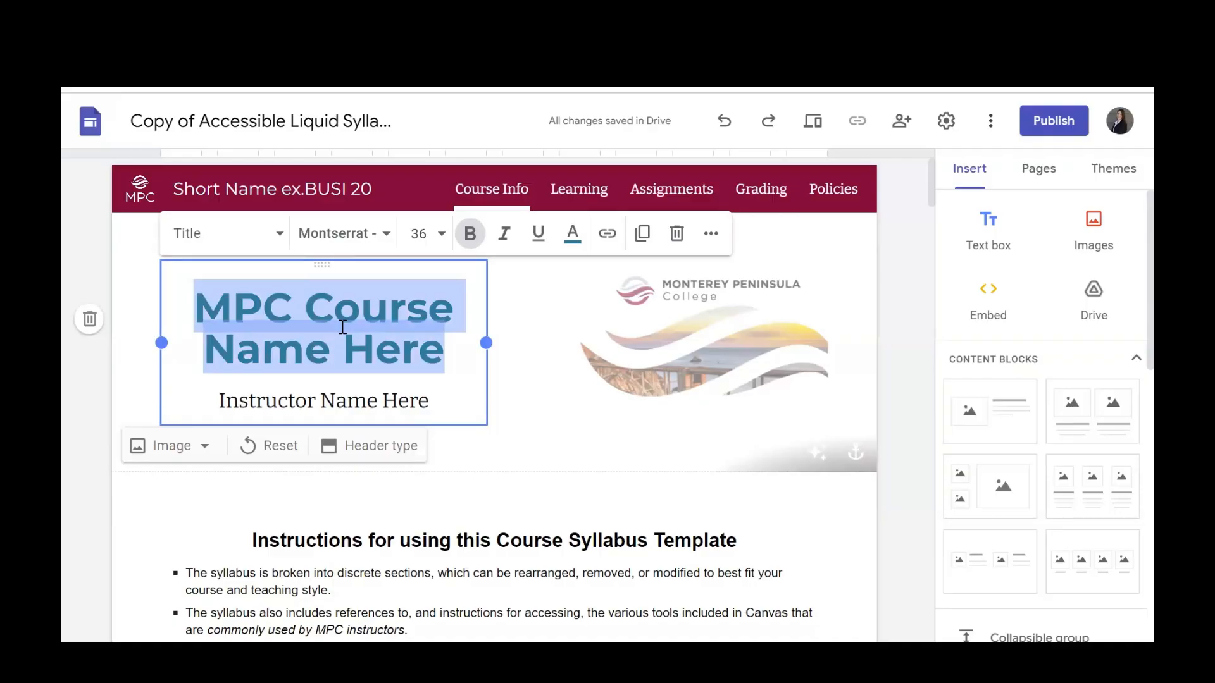
text(Math Cal)
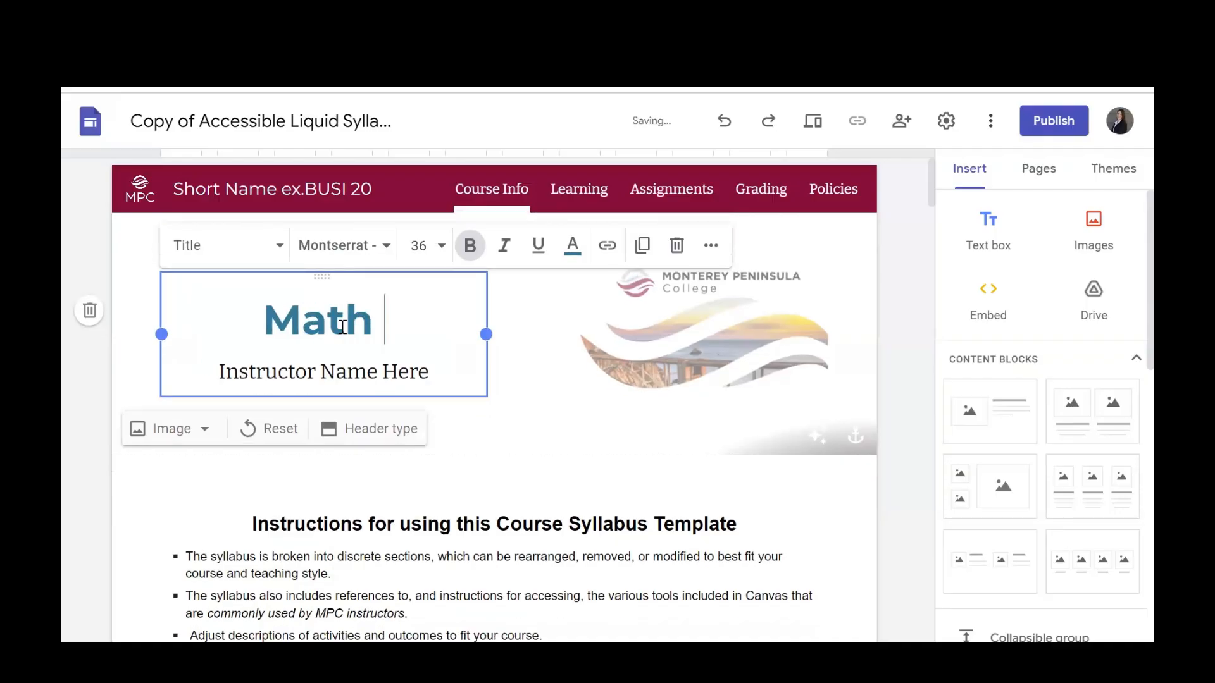
key(BackSpace)
key(BackSpace)
text(lass)
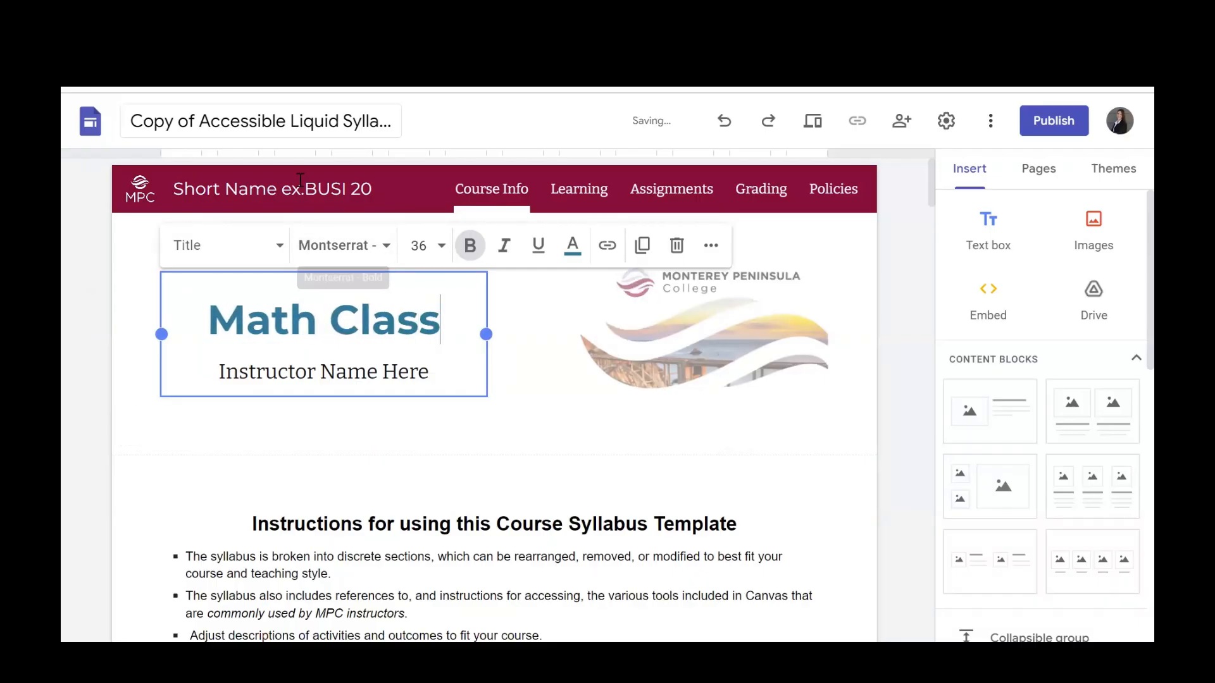
text(Math)
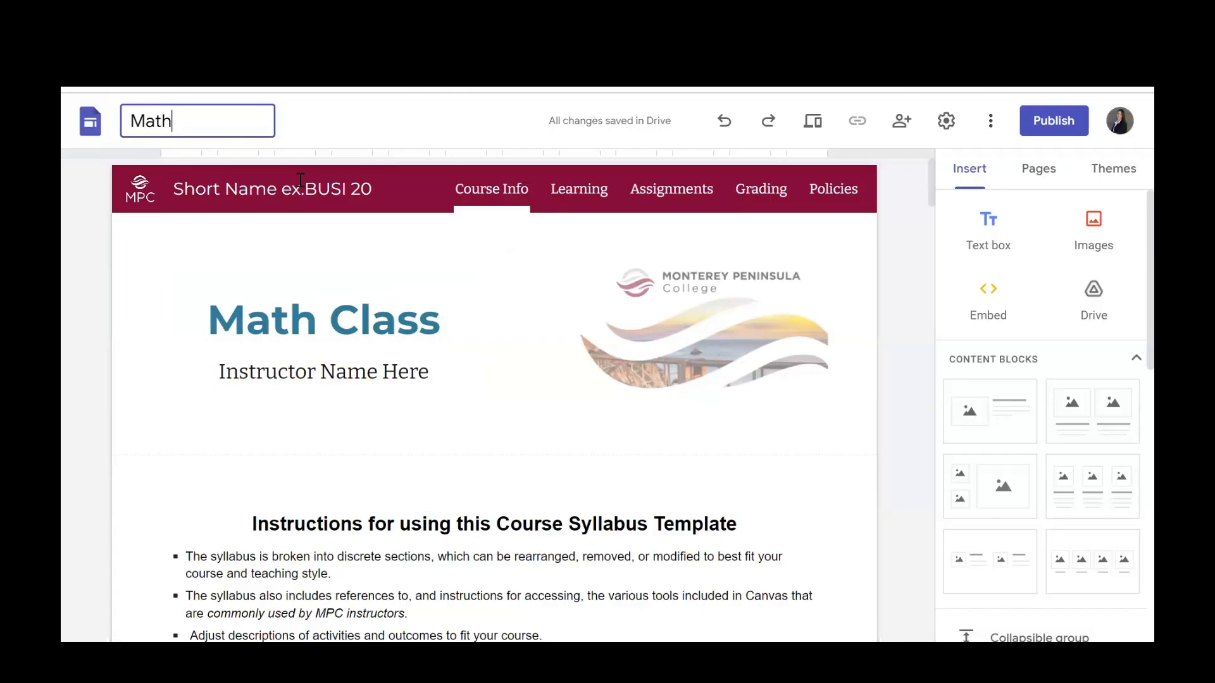
text( Class)
Rename the copied site file as "Math Class".
click(306, 352)
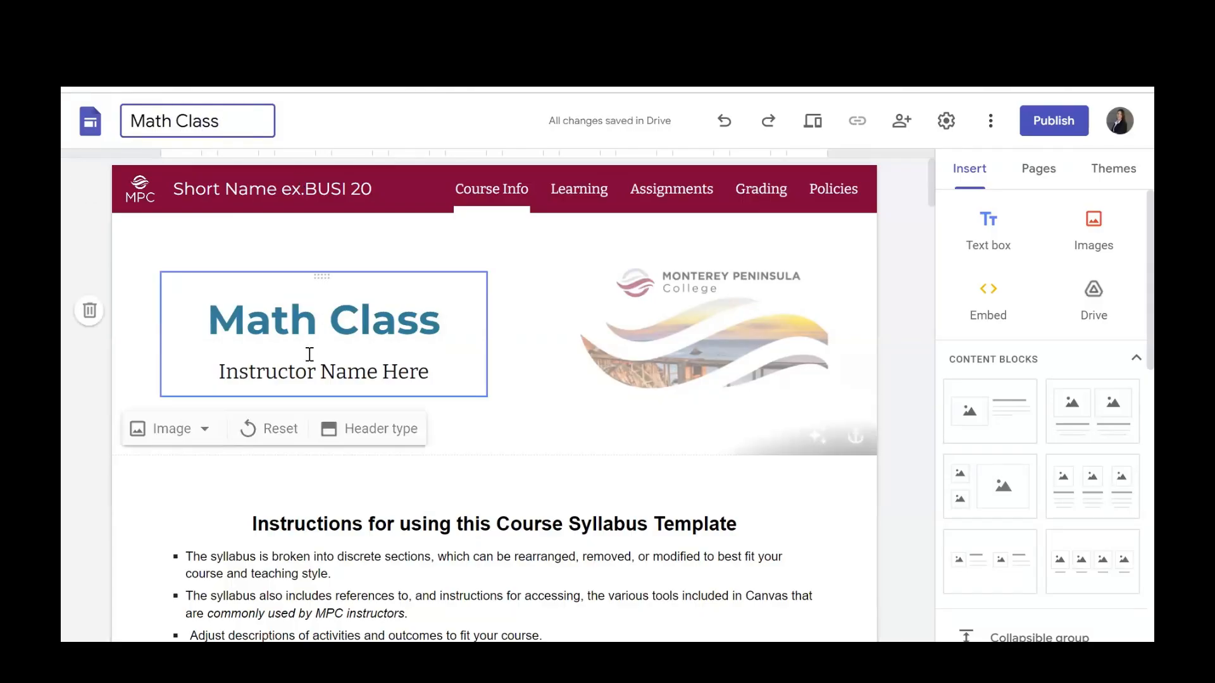
Replace the "Instructor Name Here" line under the page title with "Me Hi I am the Problem".
double_click(303, 377)
triple_click(304, 377)
text(Me)
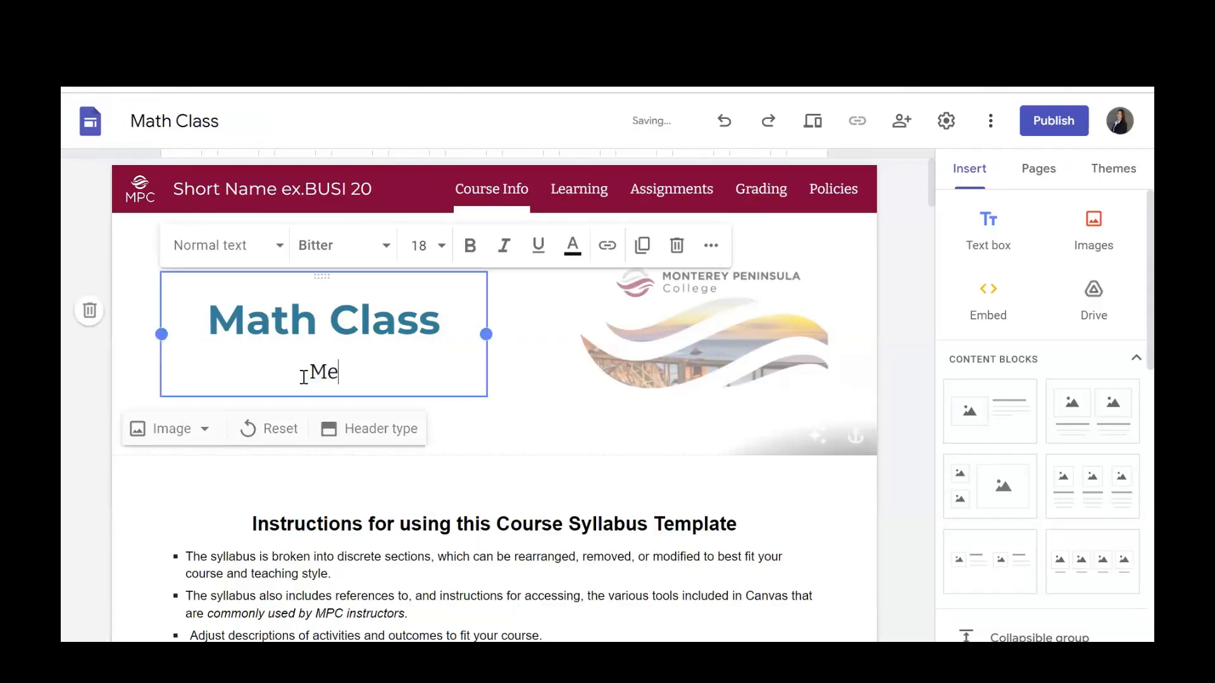
text( Hi I am the Prom)
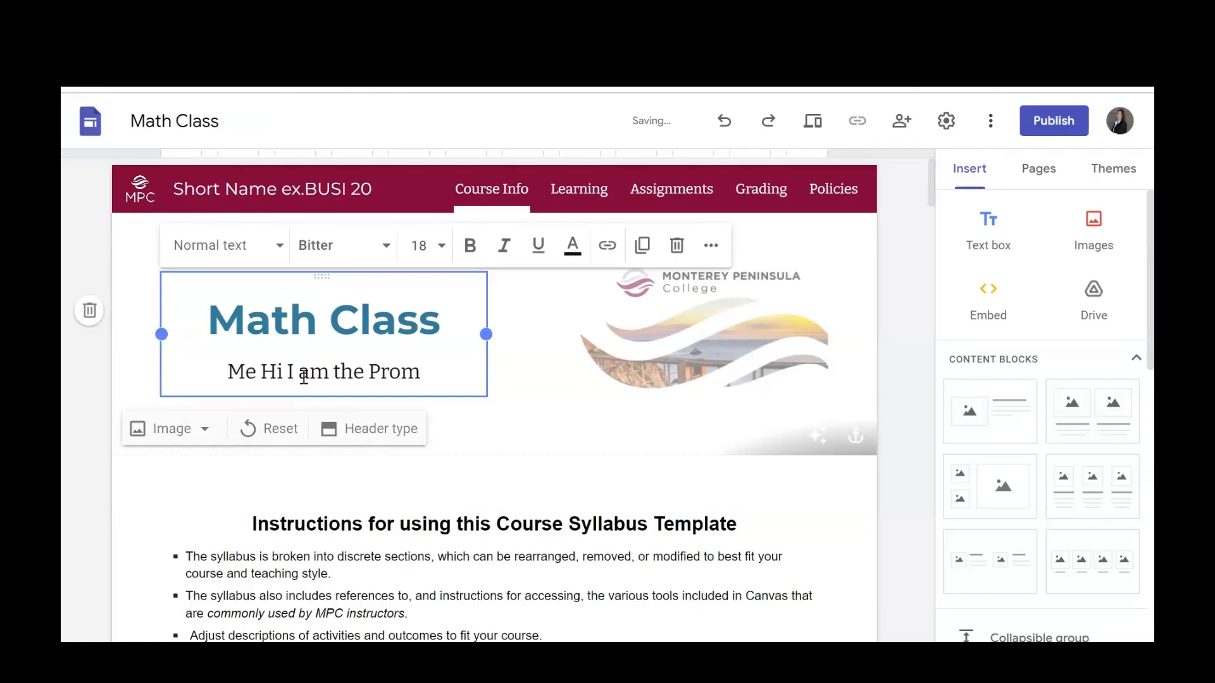
key(BackSpace)
text(blem)
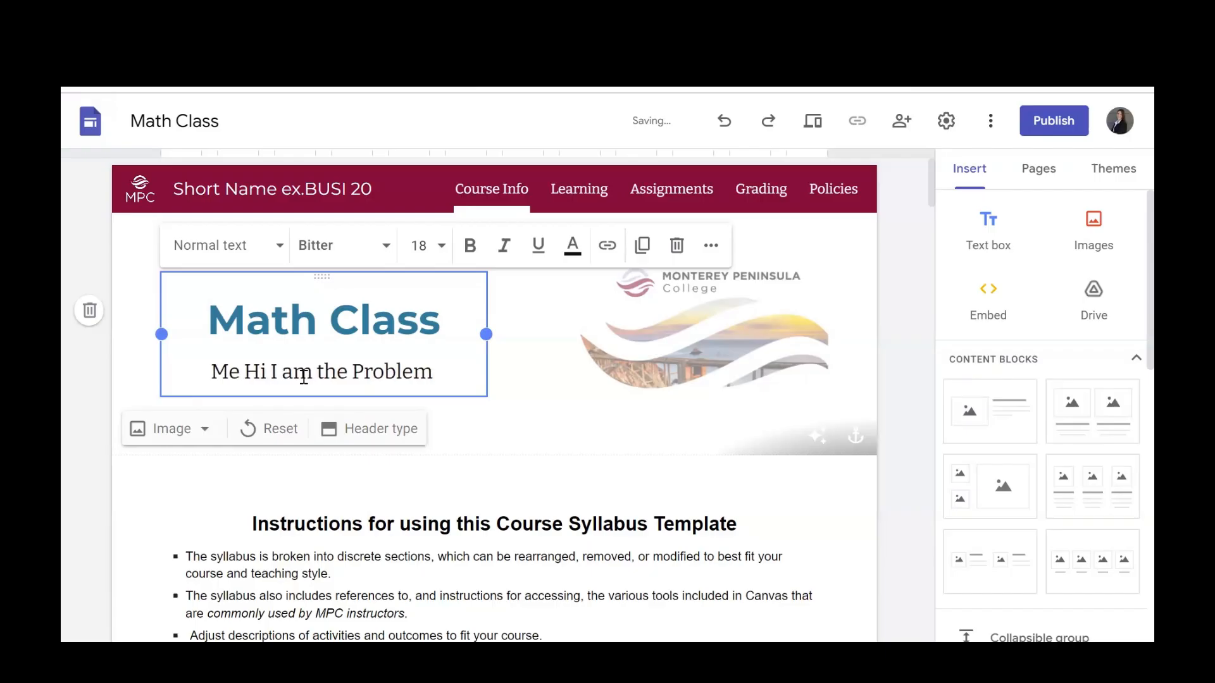
key(BackSpace)
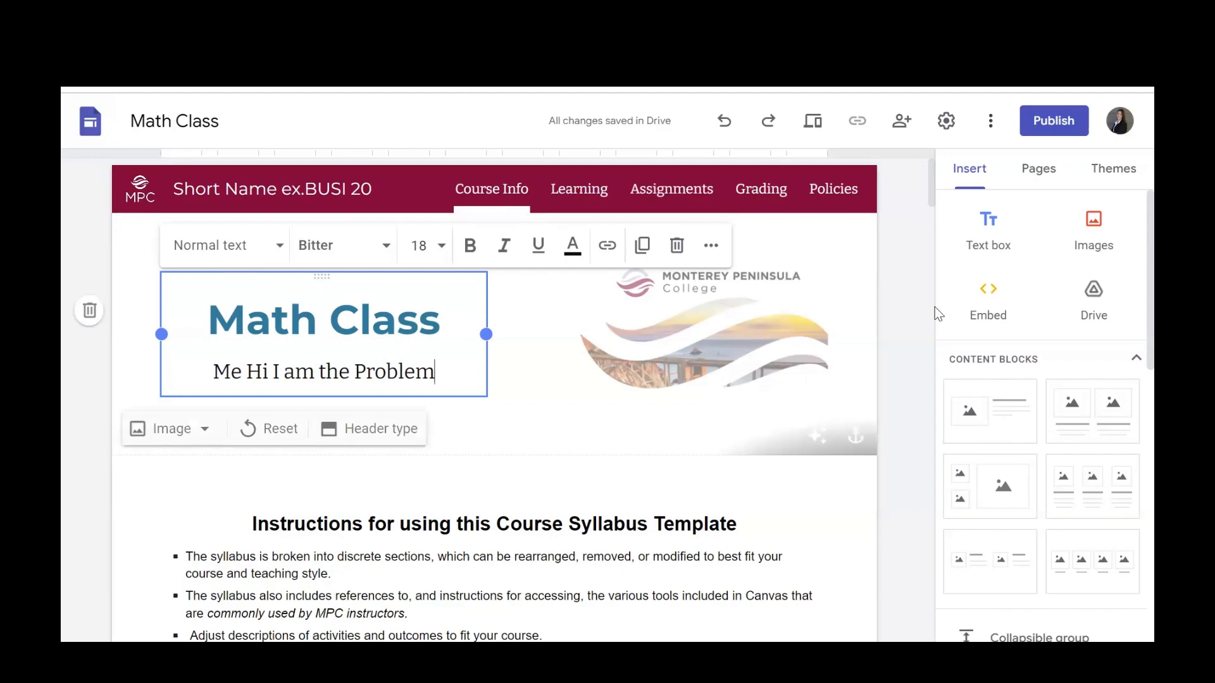
click(919, 373)
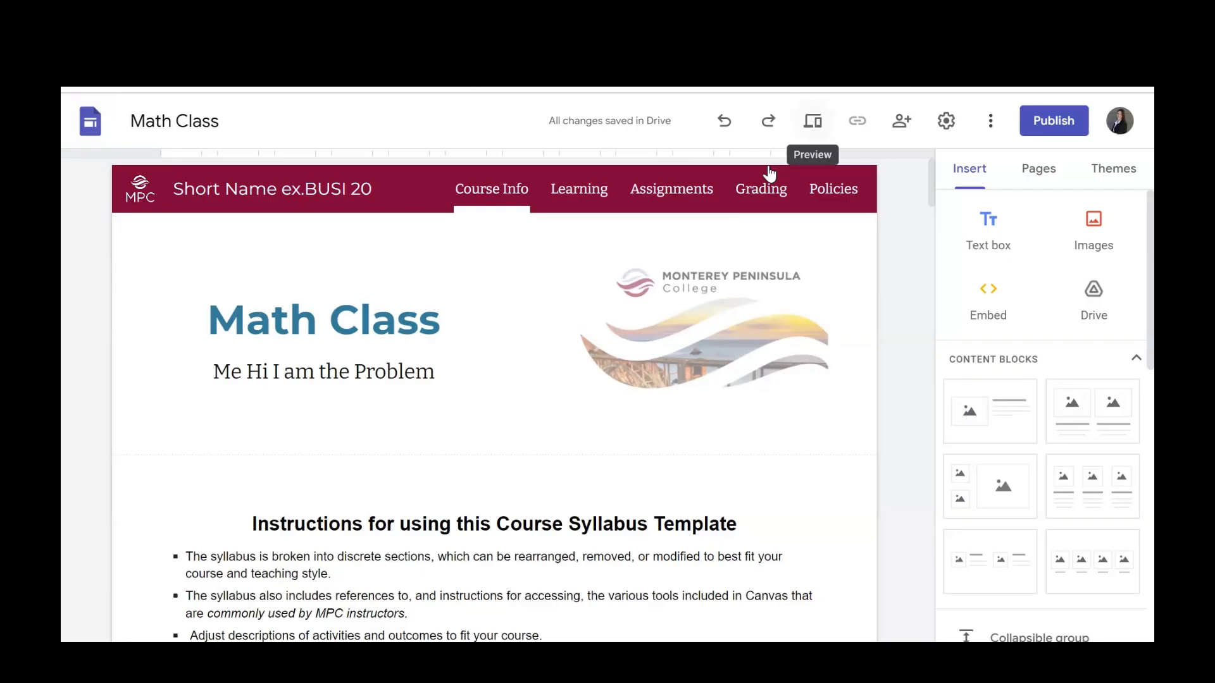
Preview the site in the tablet and phone layouts, checking the navigation and page text, and return to the editor.
click(812, 121)
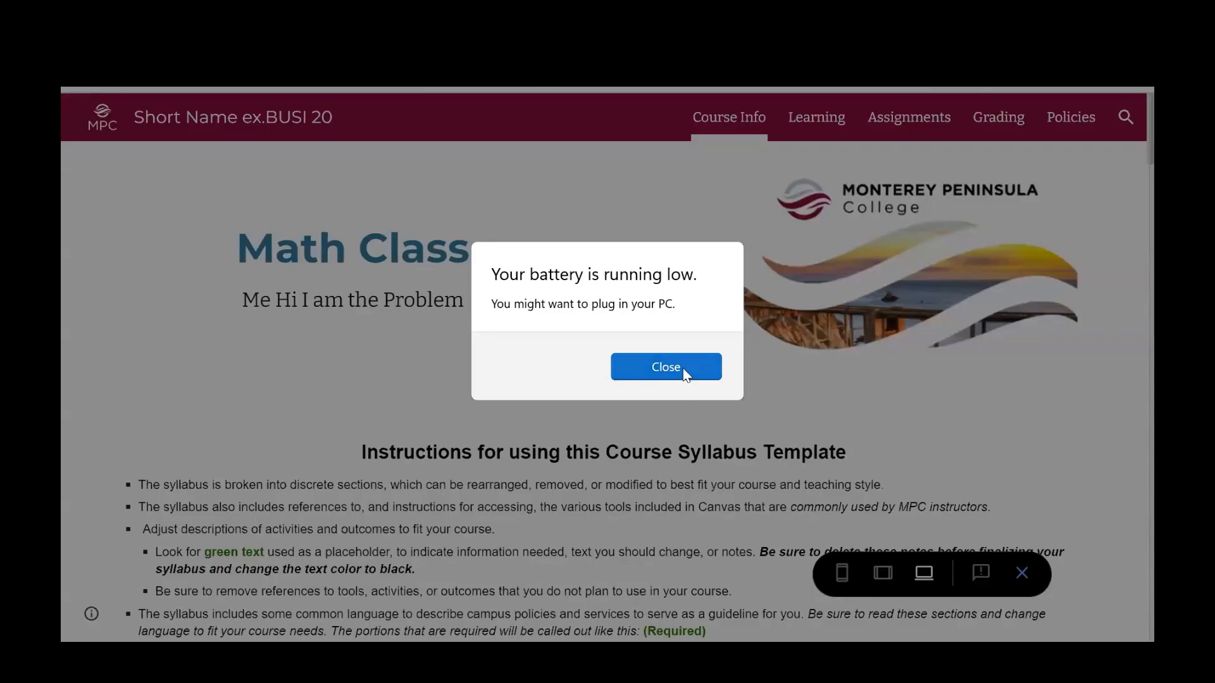
click(682, 370)
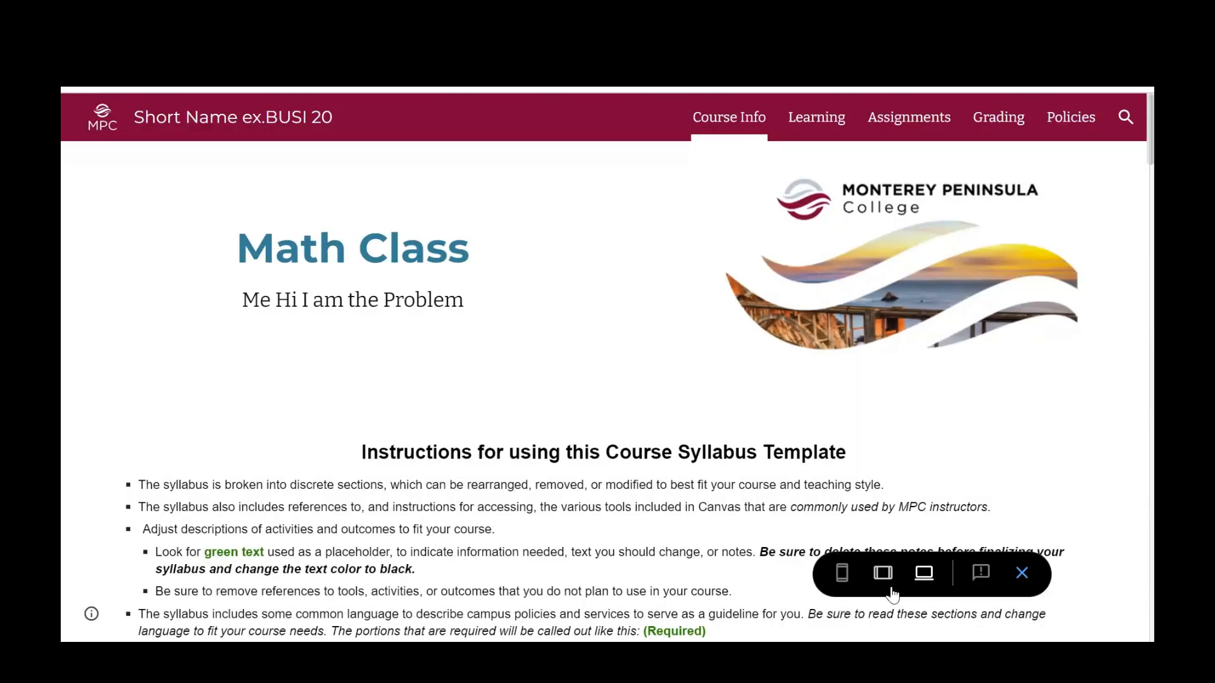
click(884, 575)
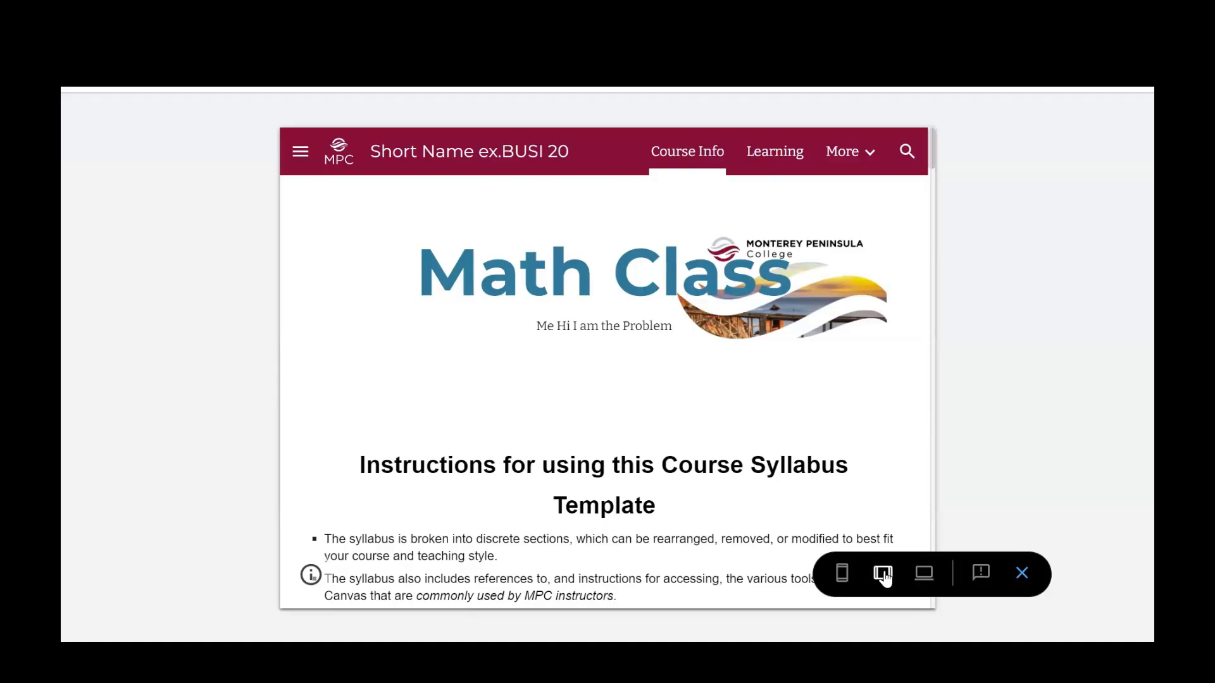
mouse_move(834, 166)
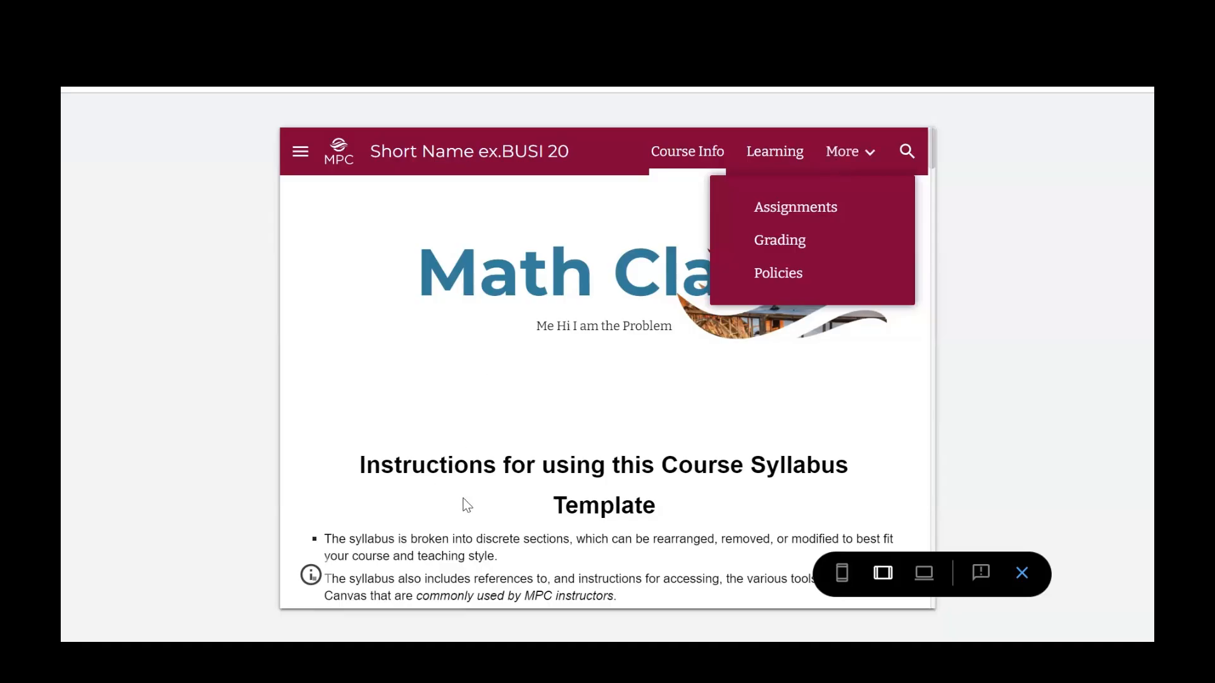
scroll(480, 507, down, 3)
scroll(485, 512, down, 5)
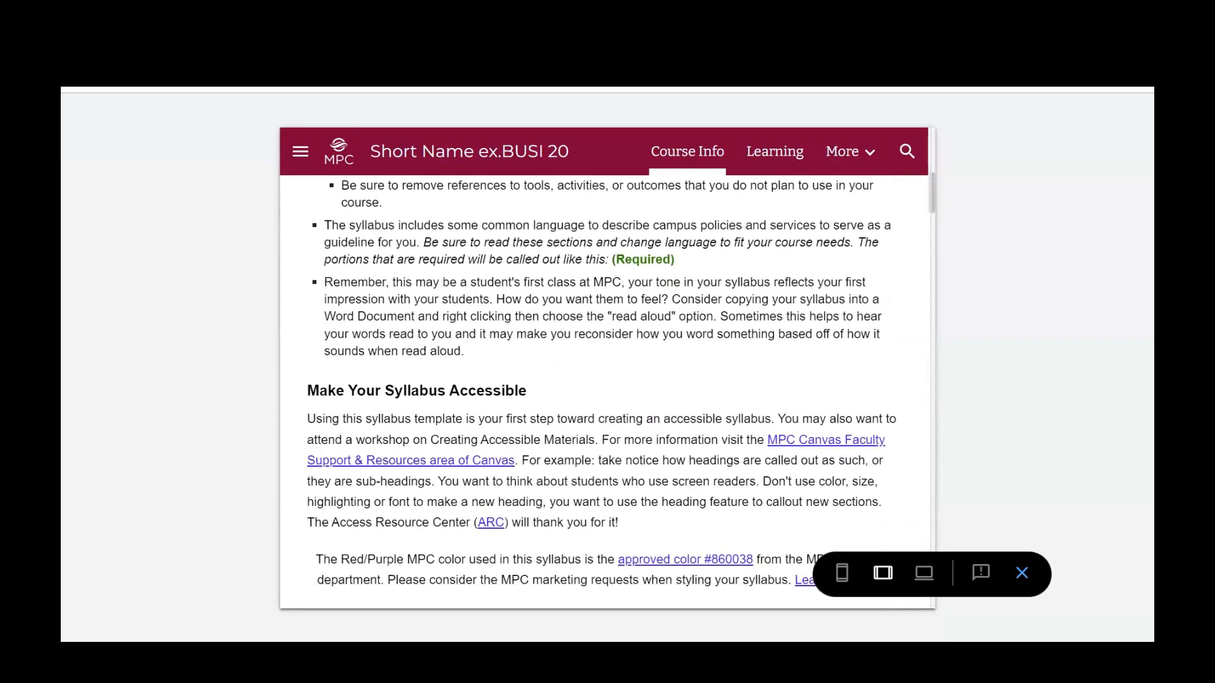
click(841, 576)
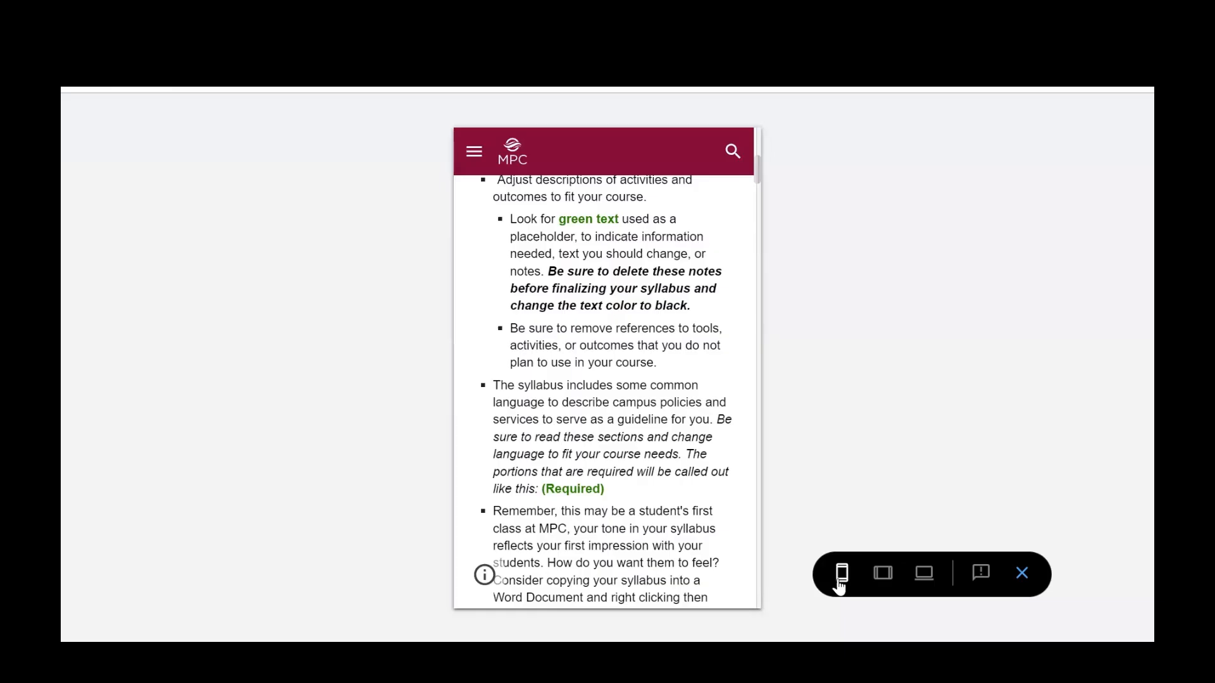
click(1022, 575)
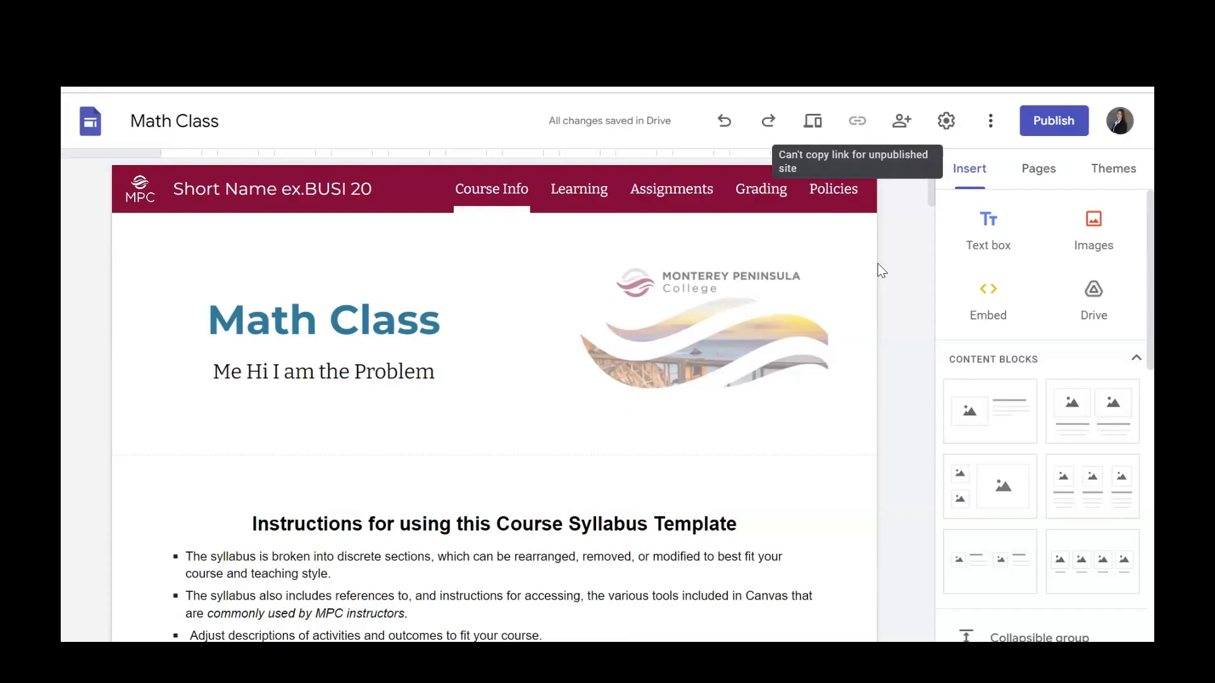
Start publishing the site and set its web address to "math-class".
click(1046, 117)
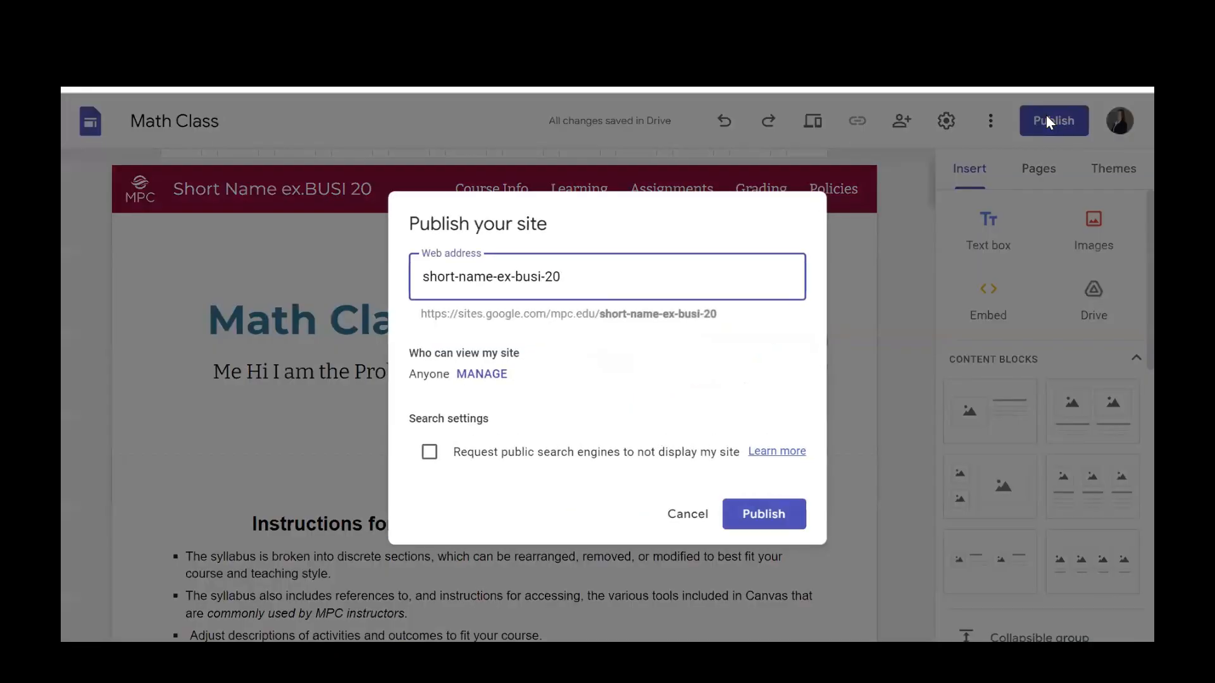
triple_click(545, 281)
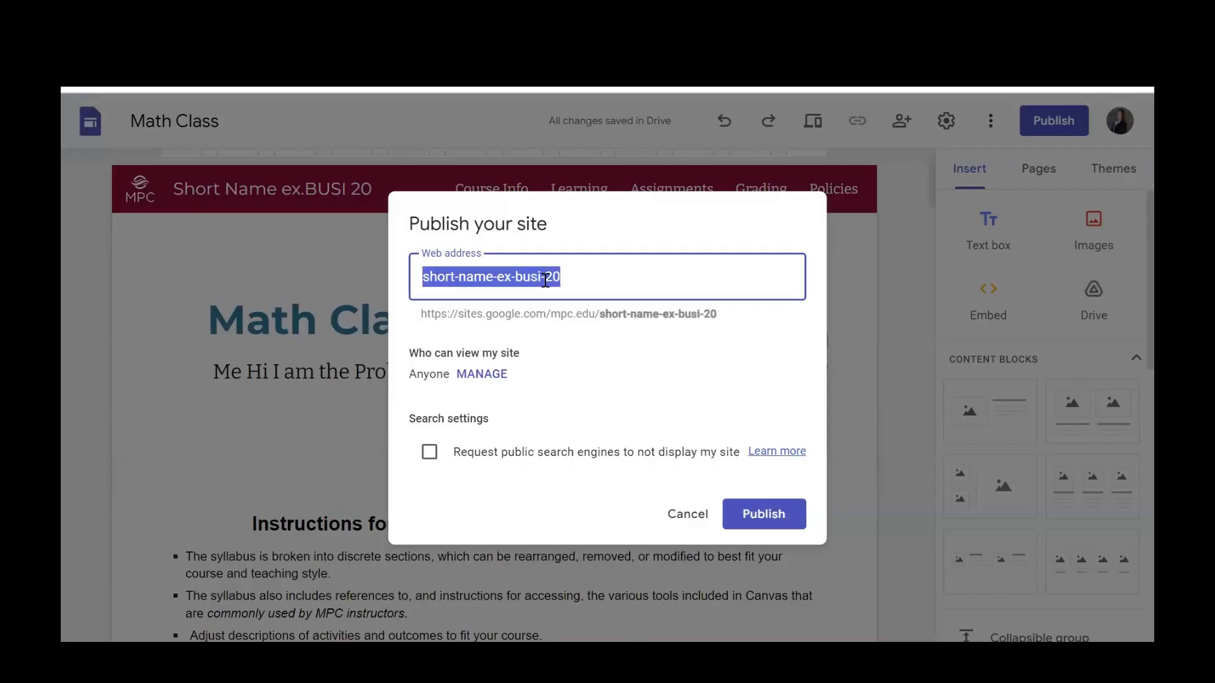
text(math-class)
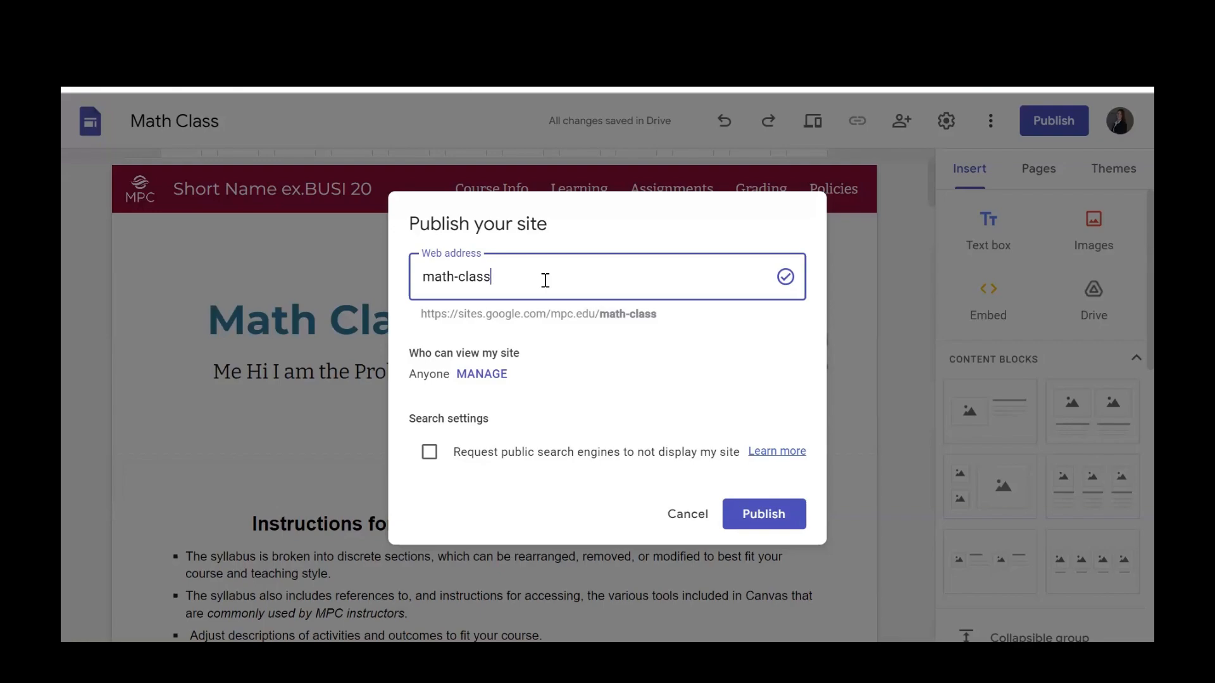
Examine who can view the site: the access options for the published site and the draft, and the draft's role options.
click(496, 374)
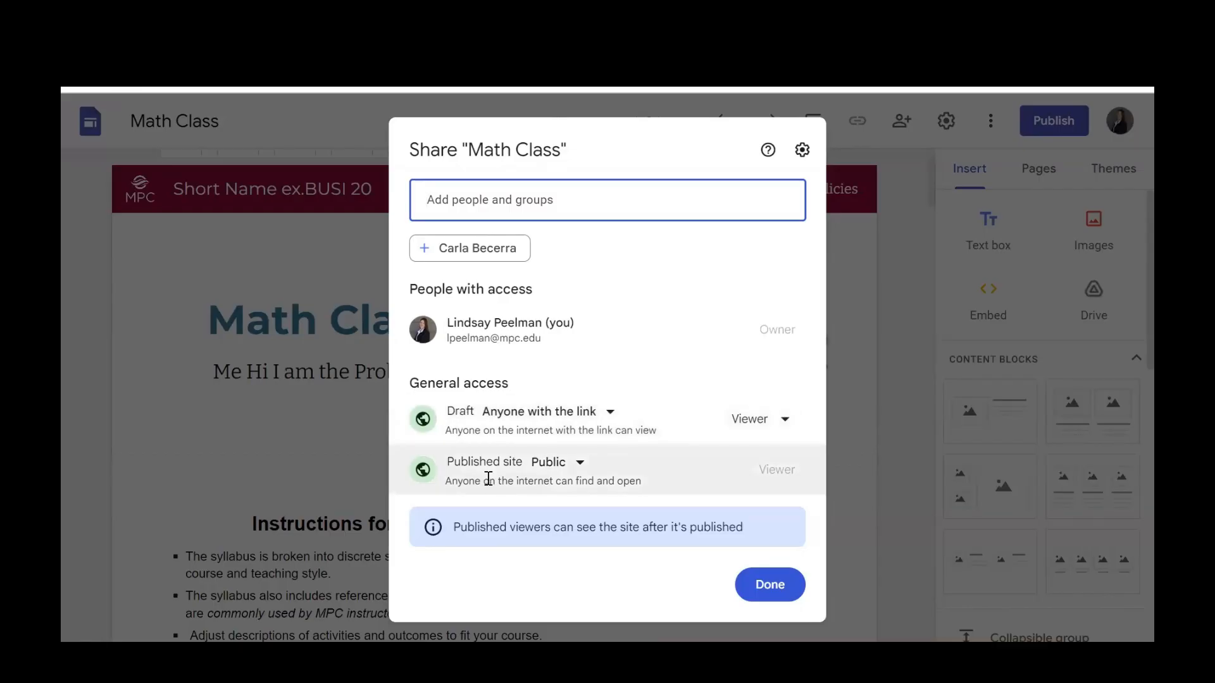
click(580, 464)
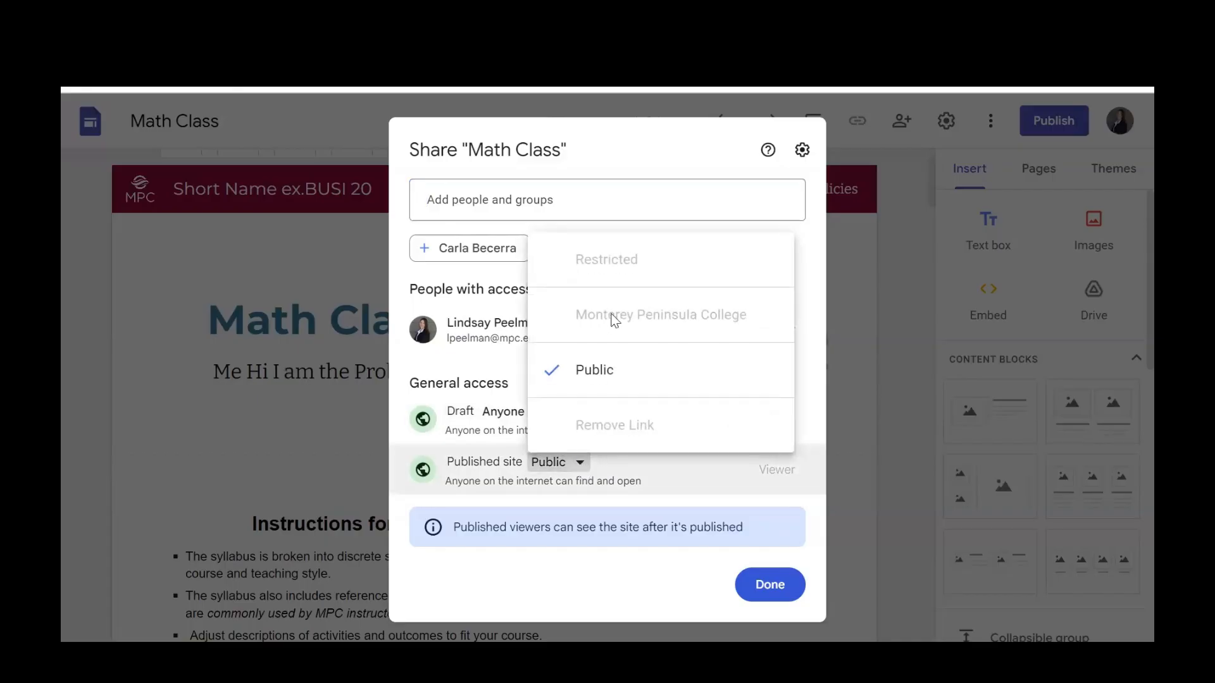
click(647, 484)
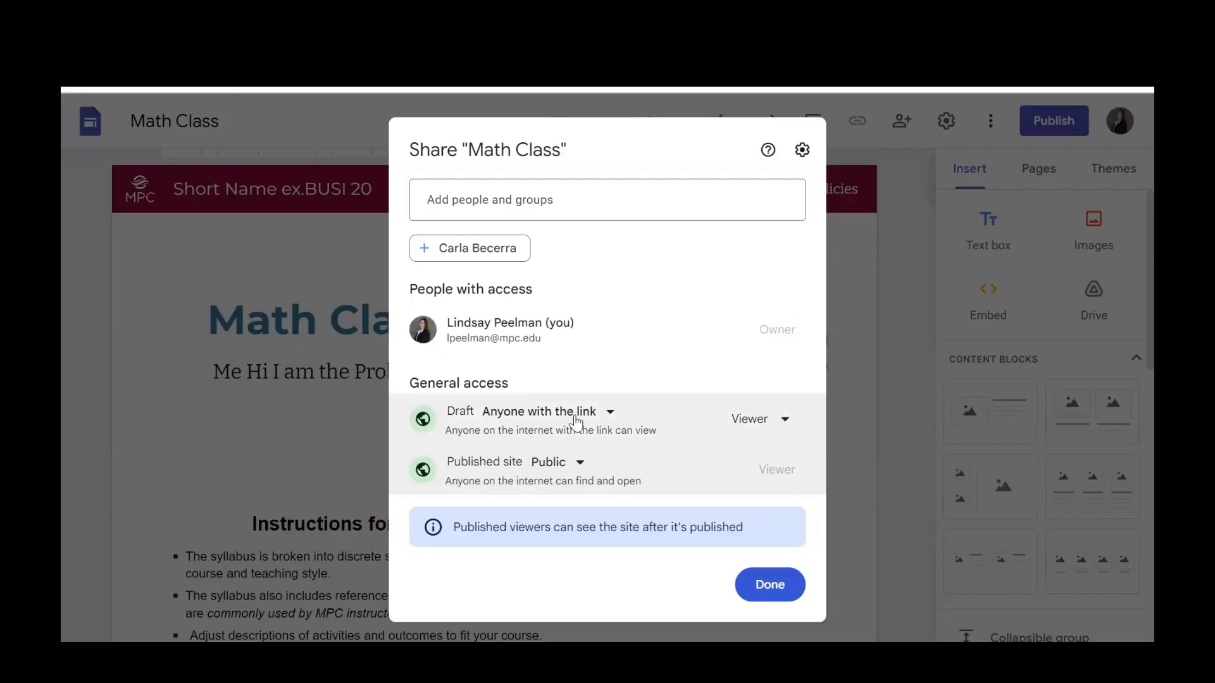
click(609, 413)
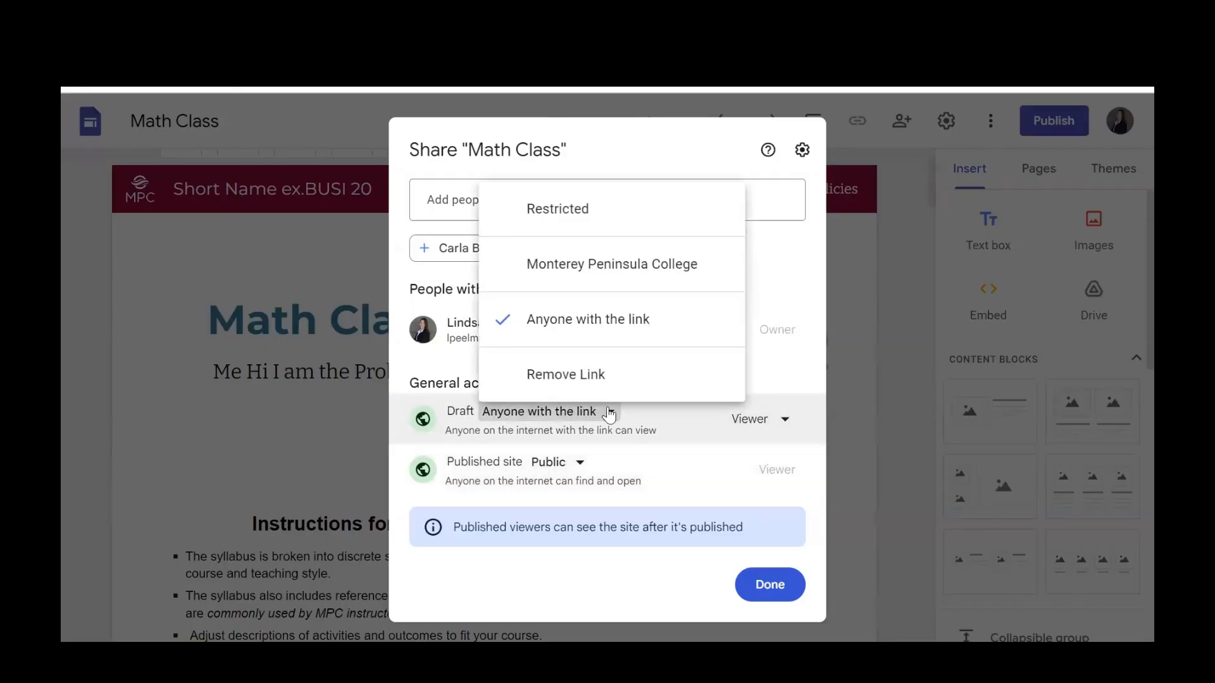
click(782, 428)
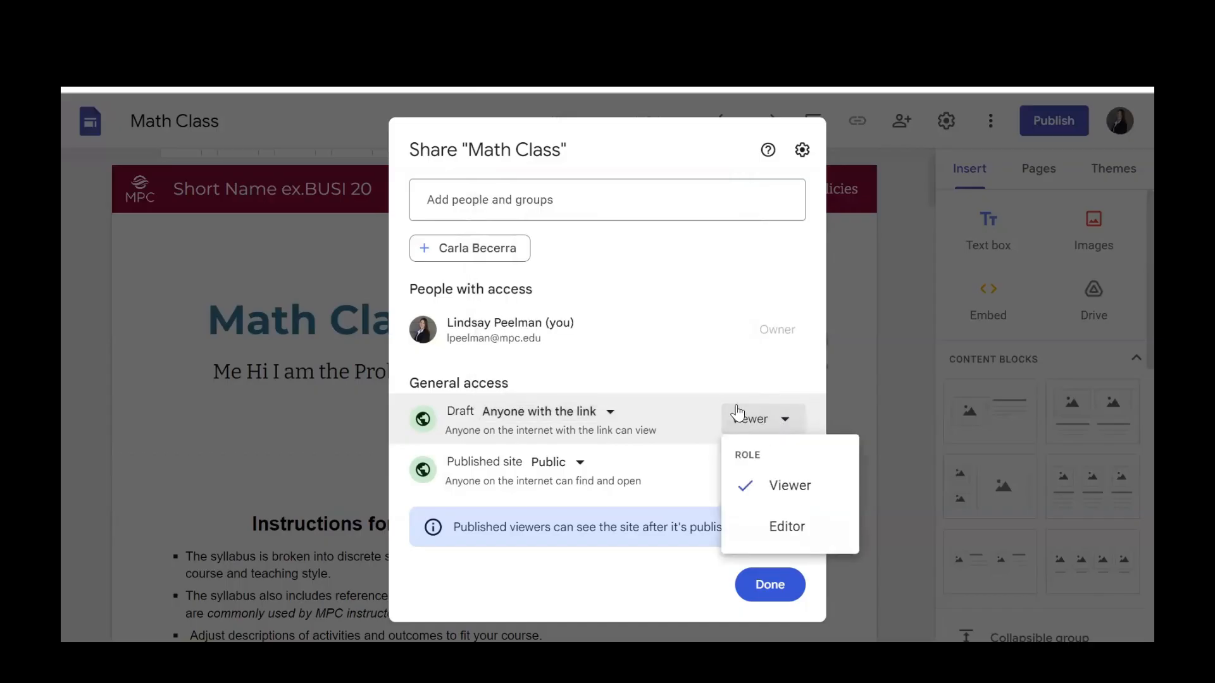
click(720, 374)
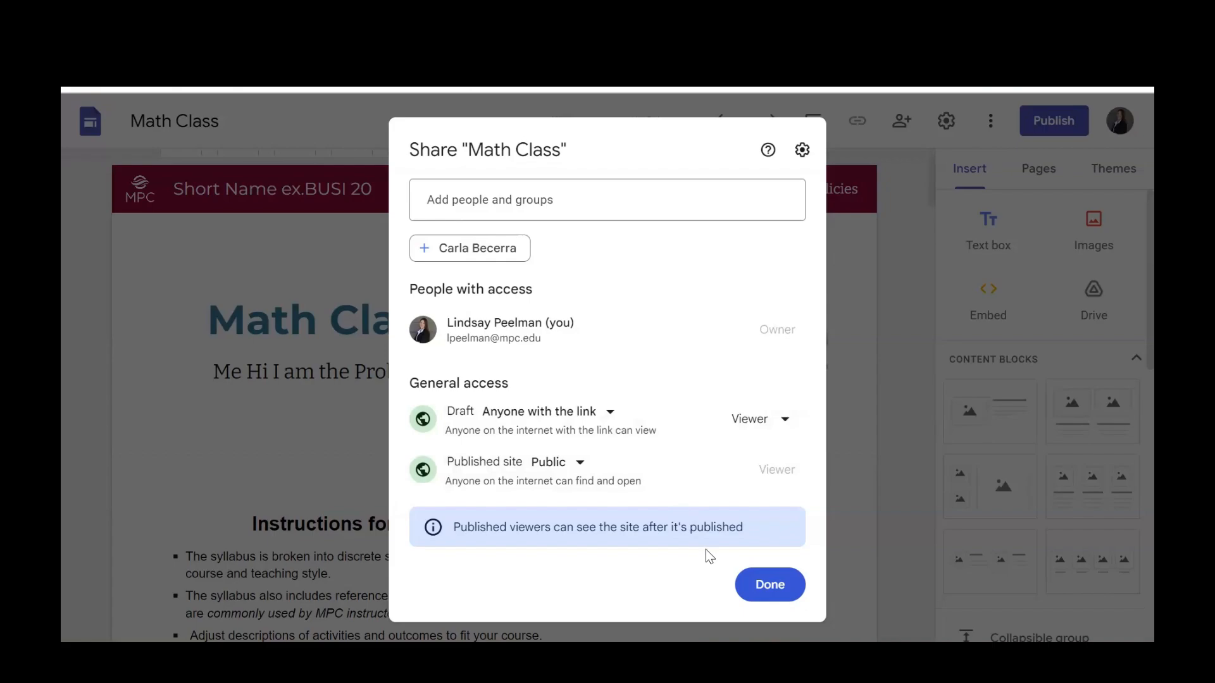
Close the sharing settings, publish the site at the "math-class" address, and copy its published link.
click(766, 585)
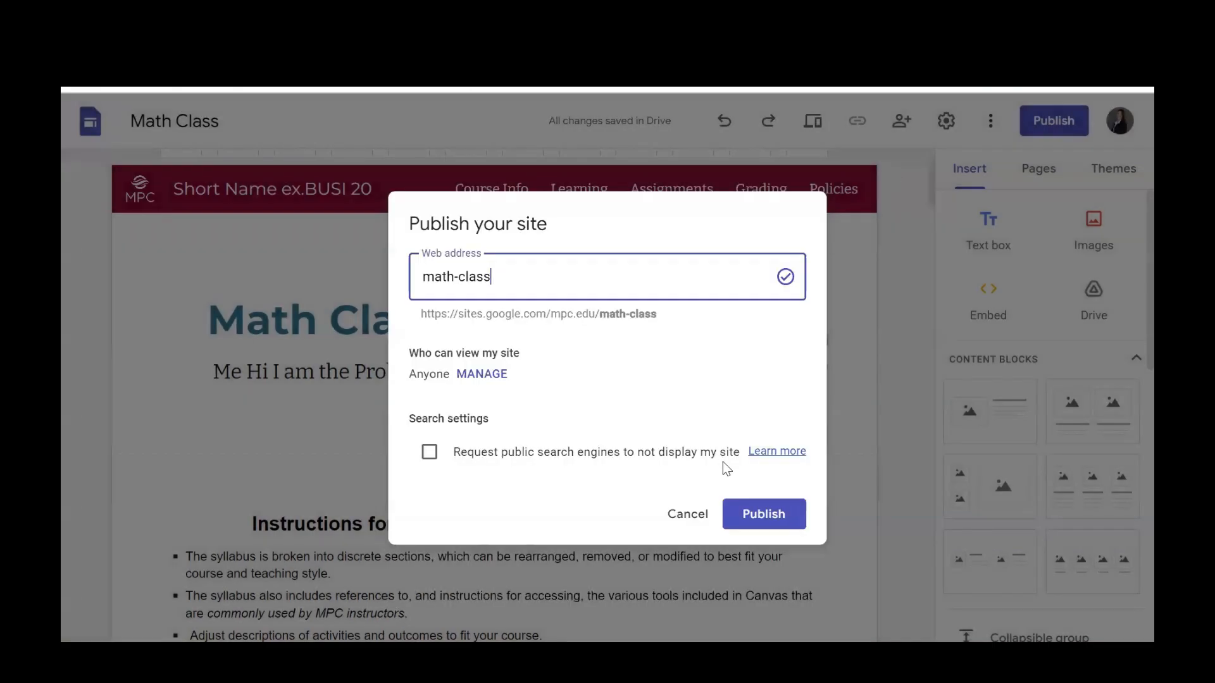
click(753, 510)
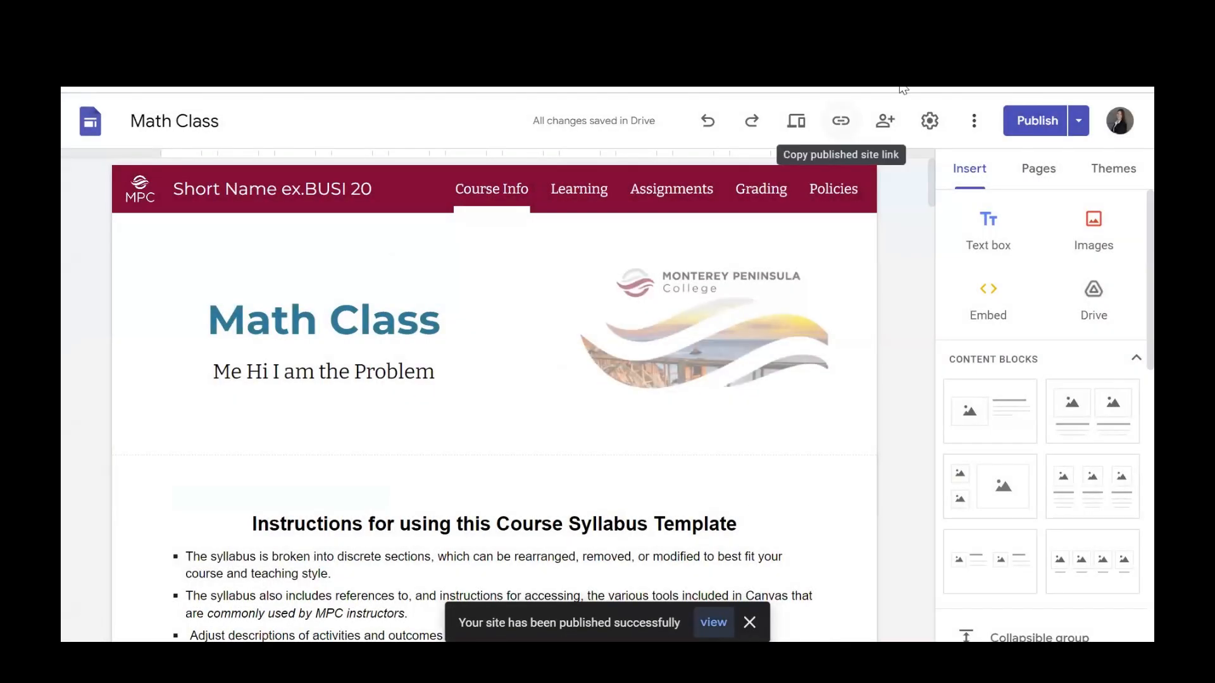
click(841, 121)
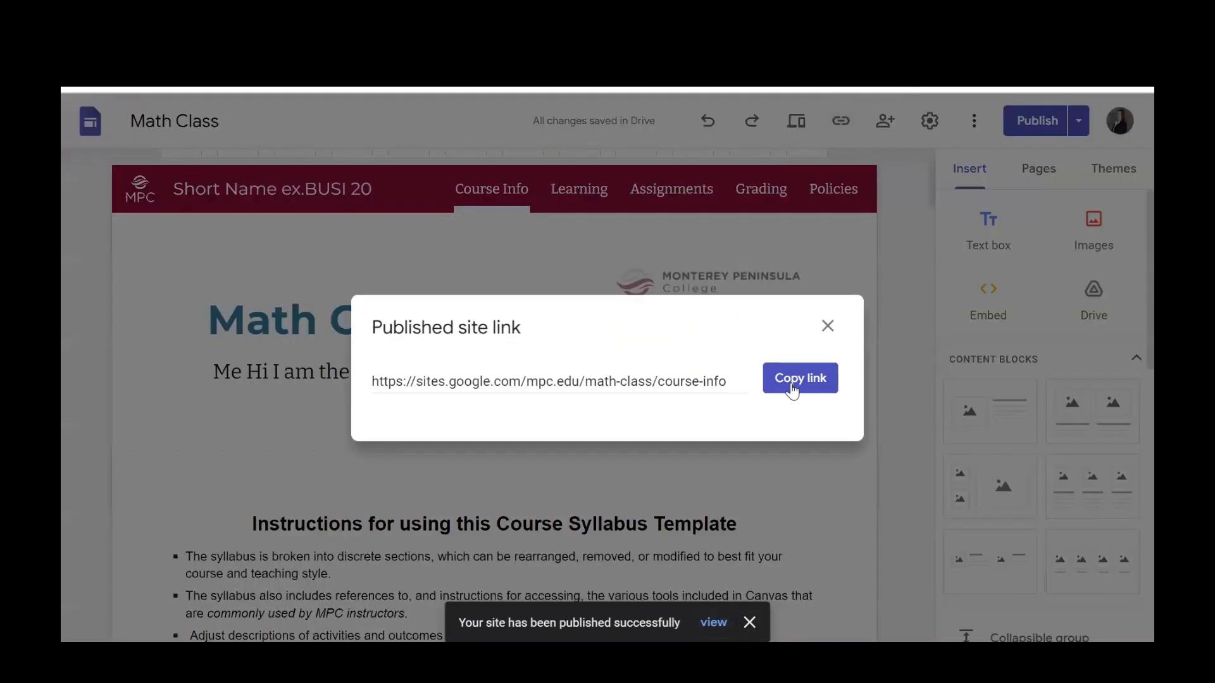
click(793, 390)
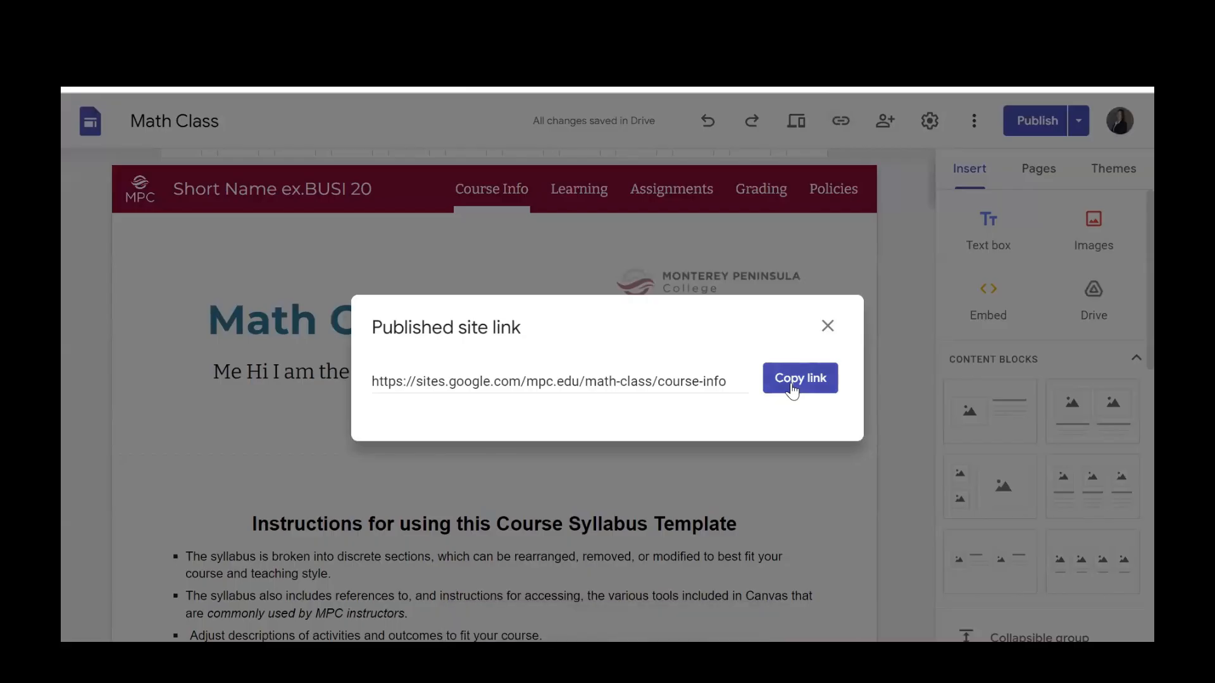
Open the copied published site link in a new browser tab, view the live page, and return to the editor.
key(ctrl+t)
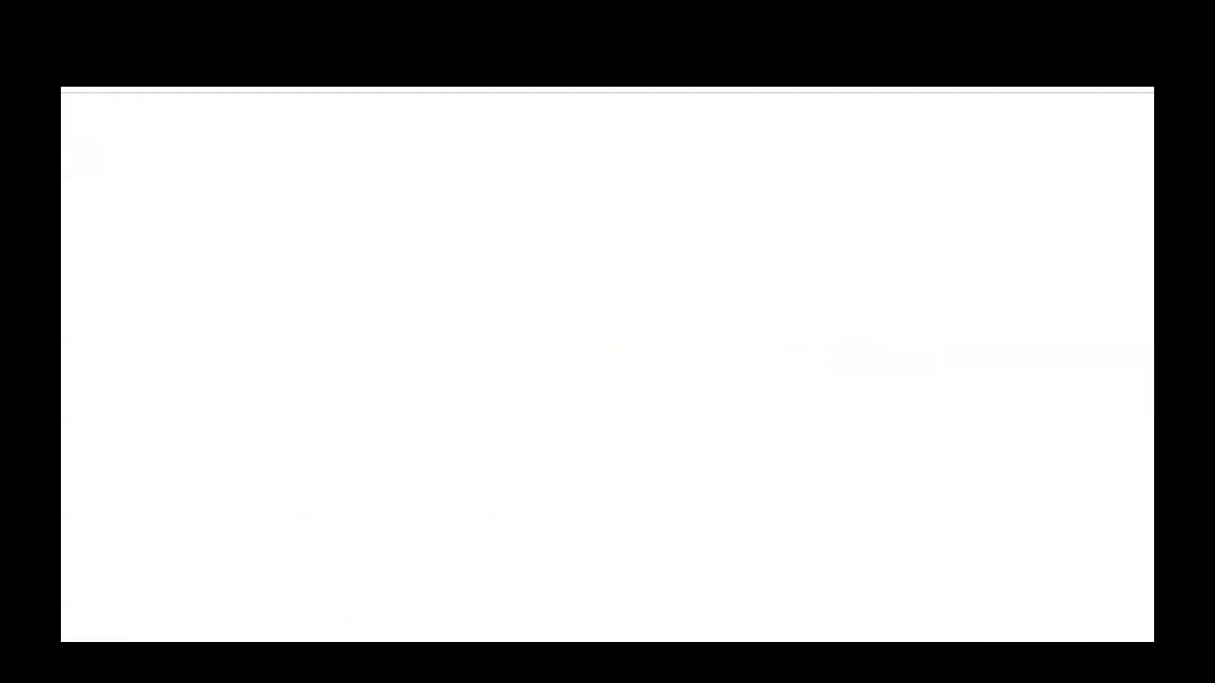
key(ctrl+v)
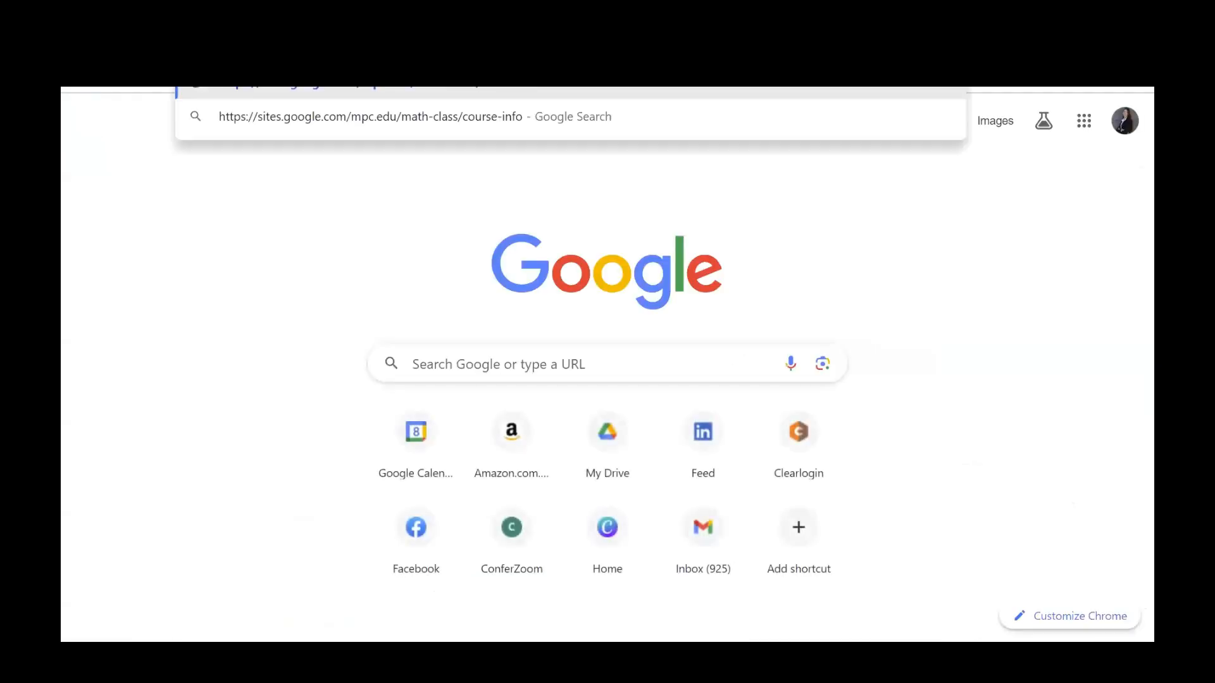
key(Return)
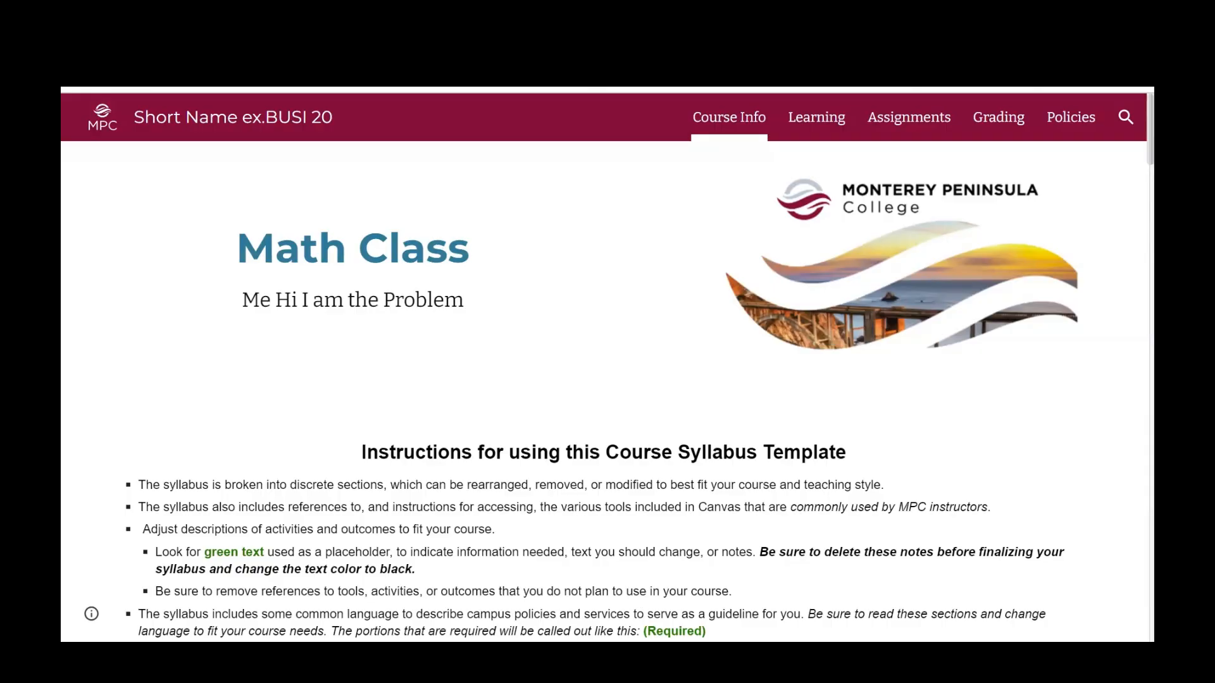
click(918, 44)
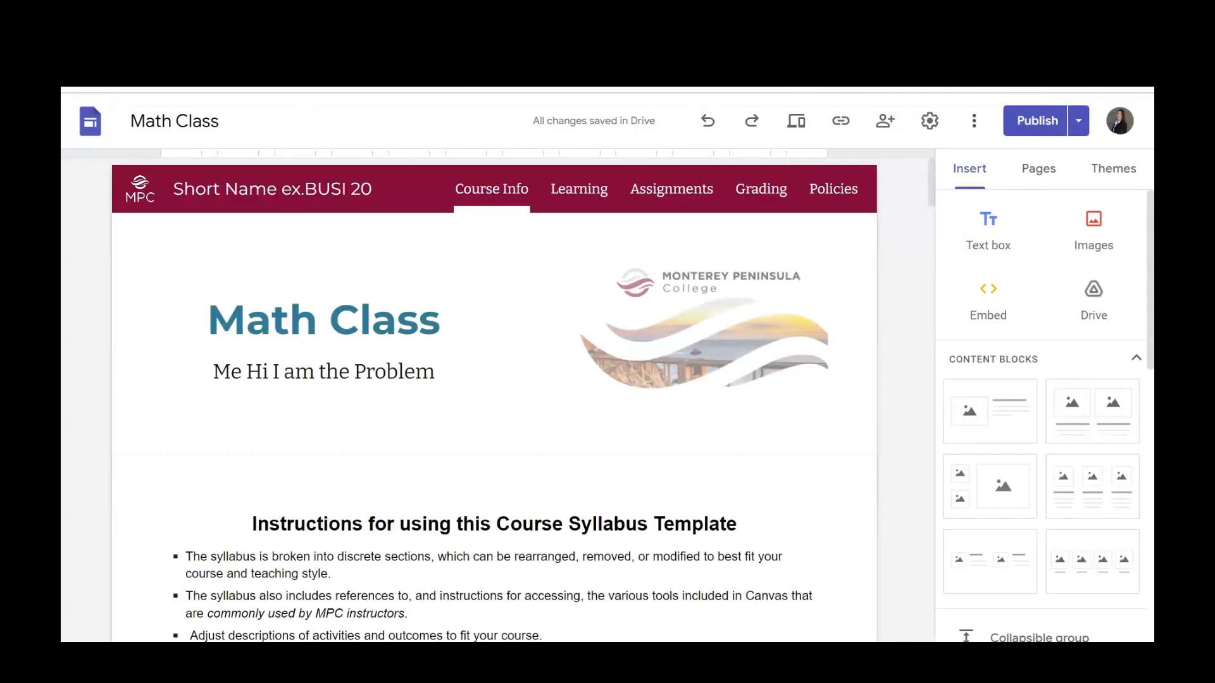
Check the site's sharing options and its navigation settings, closing both without making changes.
click(885, 121)
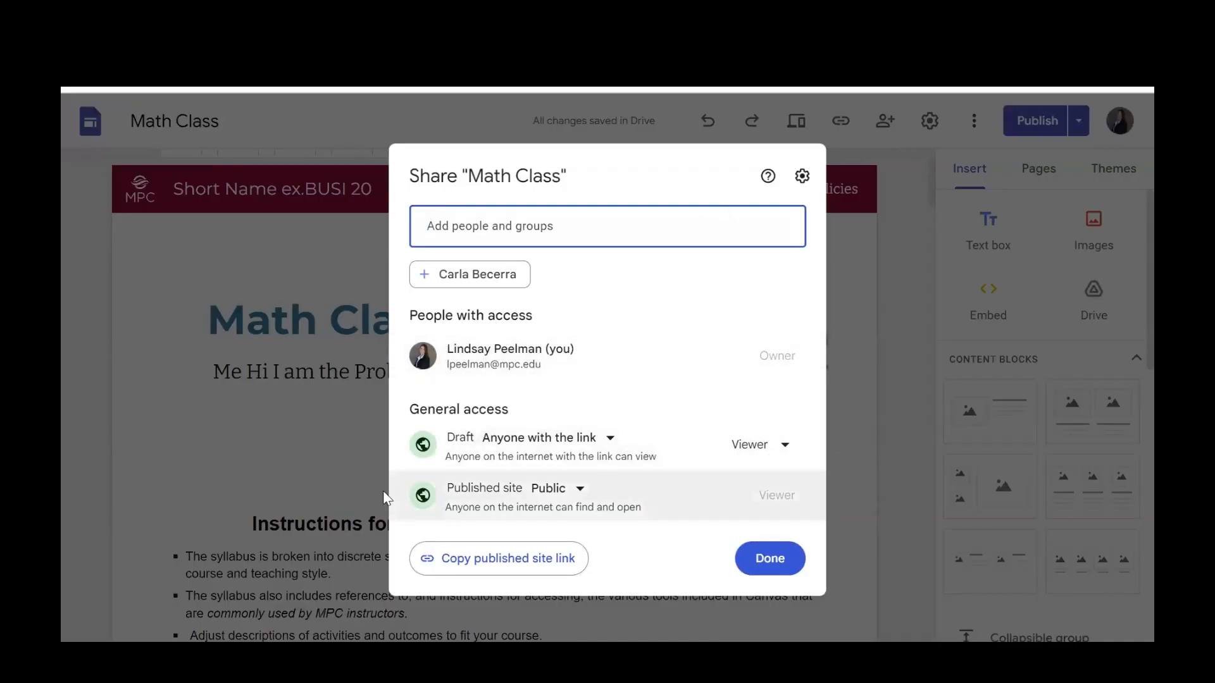
click(908, 177)
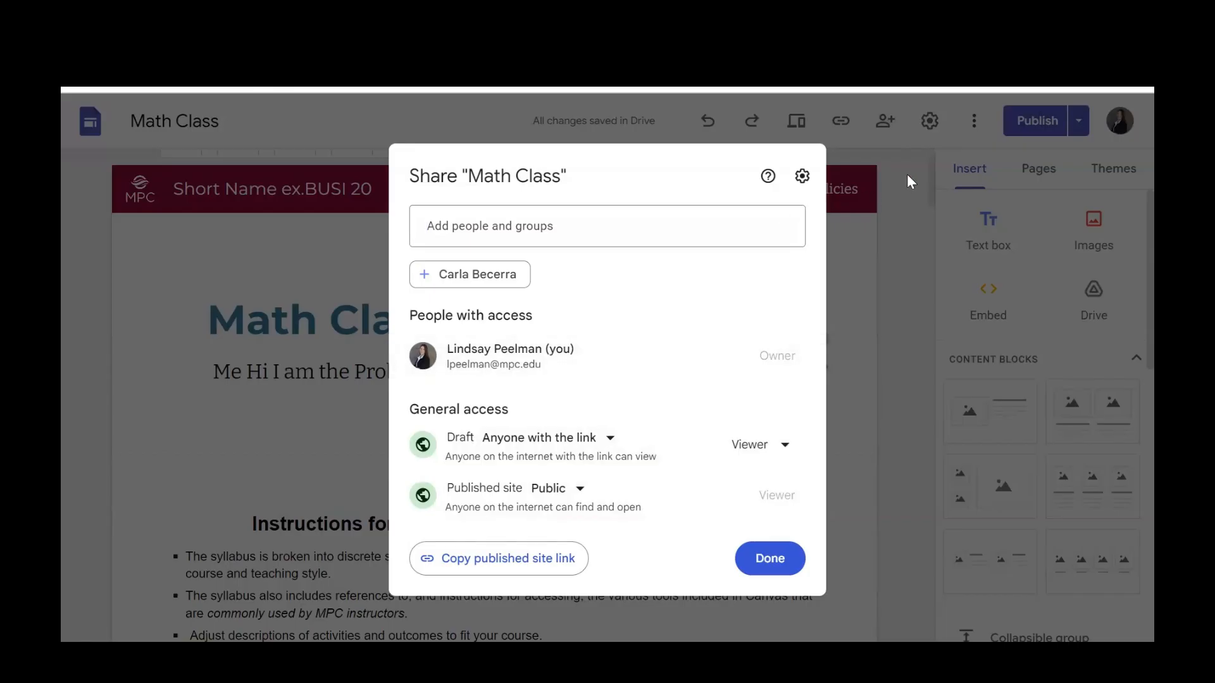
click(930, 121)
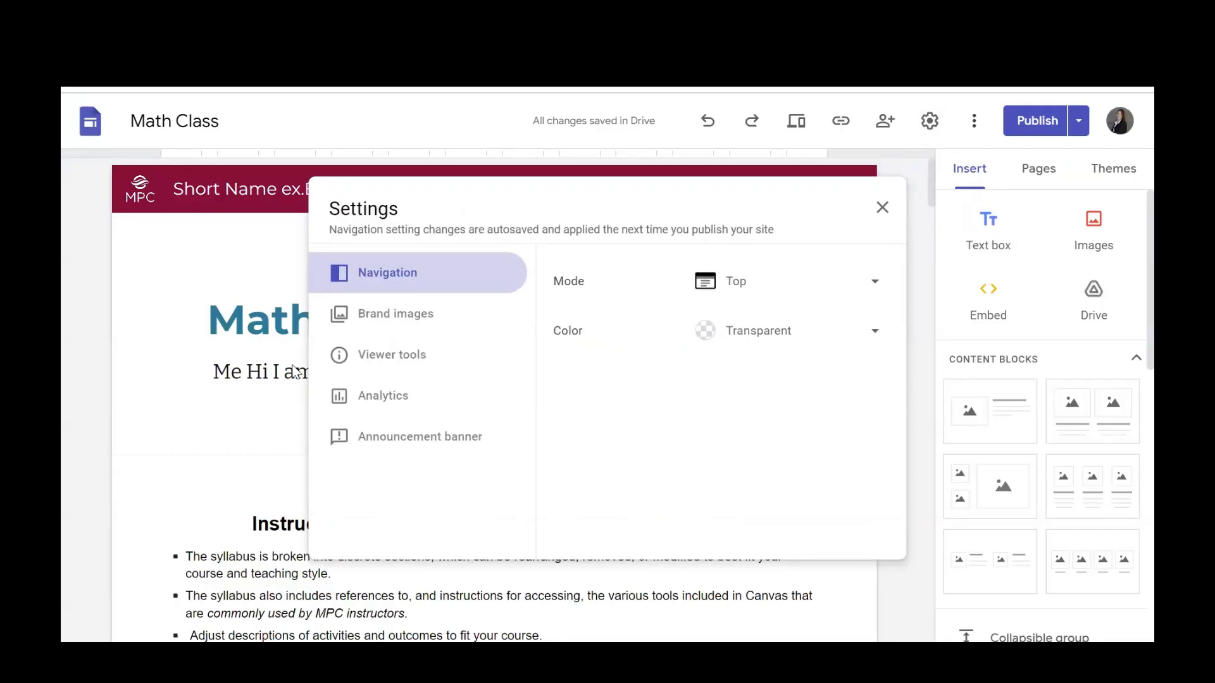
click(243, 348)
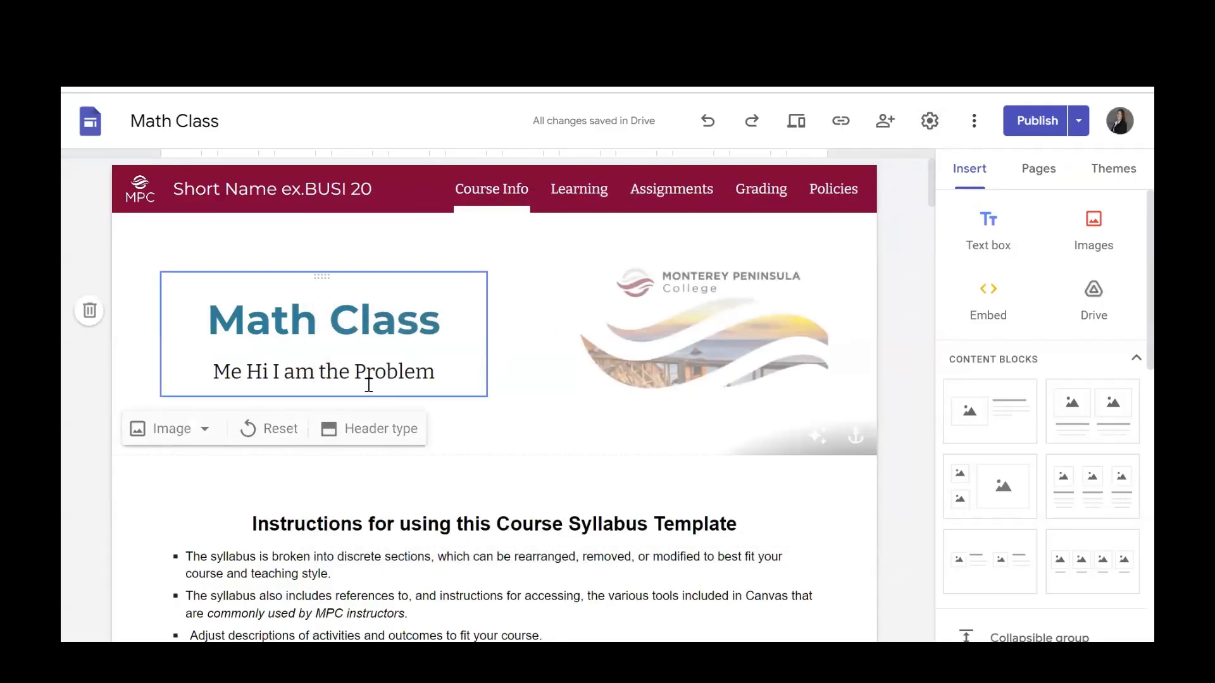
Replace the line under the "Math Class" title with "Taylor Swift", then review and publish the change.
triple_click(368, 384)
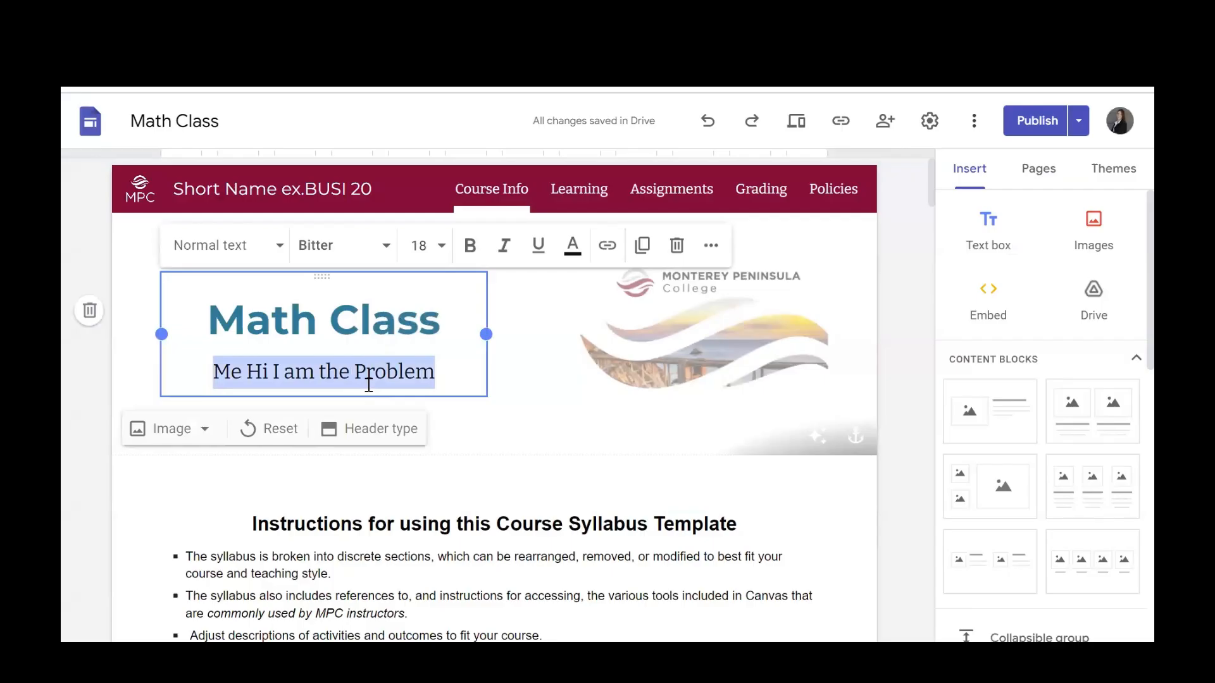
text(Taylor Swift)
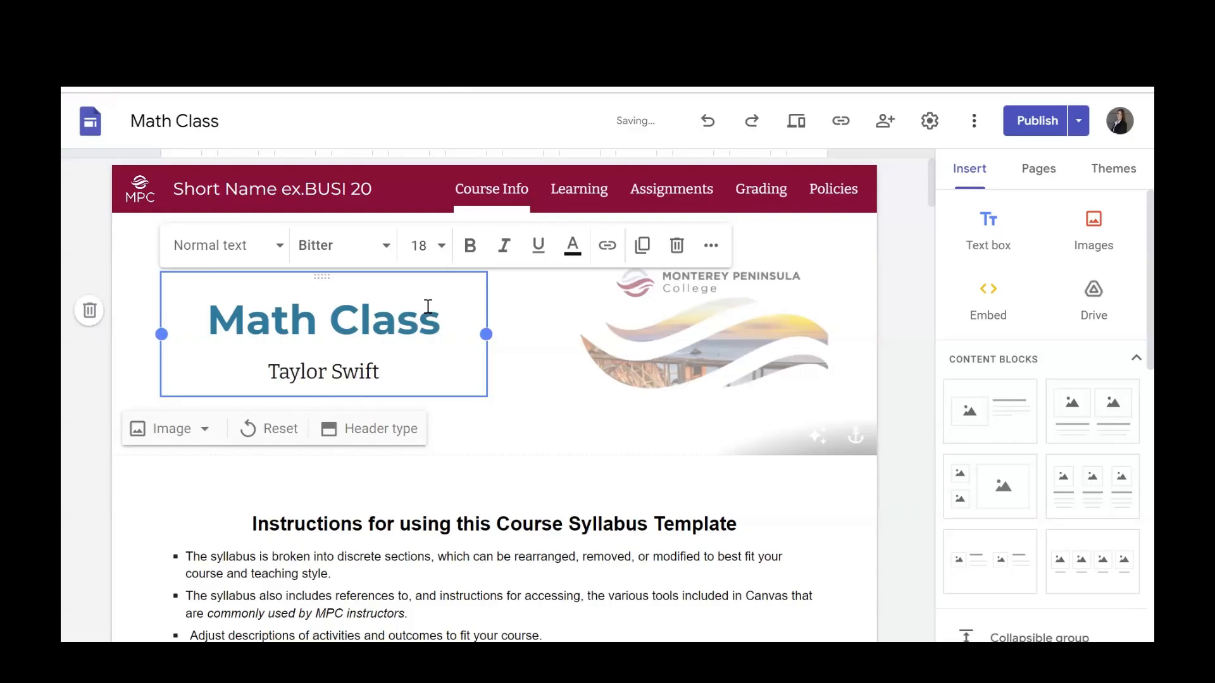
click(1038, 121)
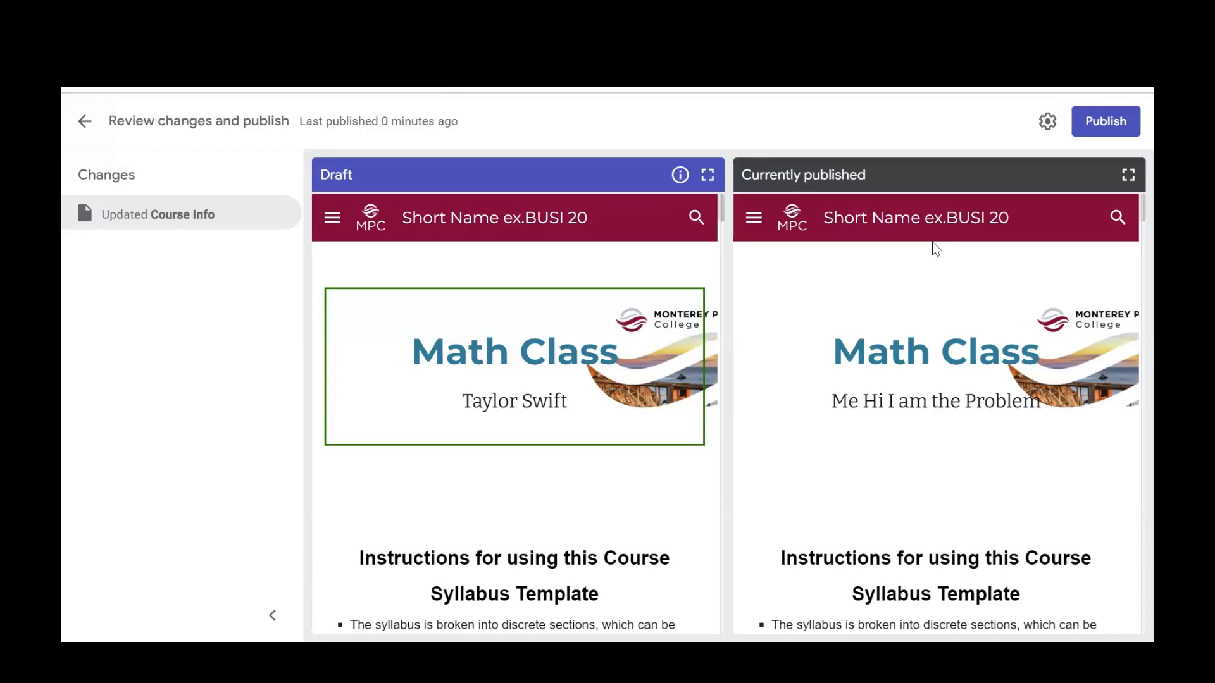
click(1101, 128)
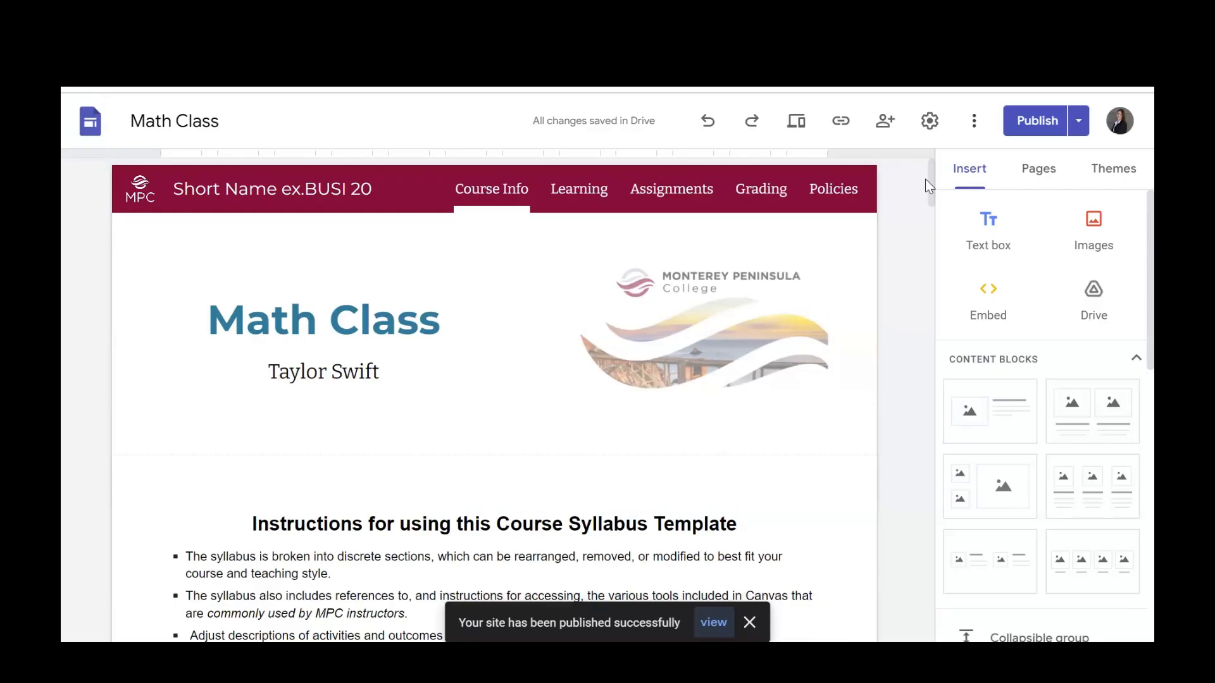
Look through the site's Learning, Assignments, Grading and Policies pages in the editor.
click(577, 201)
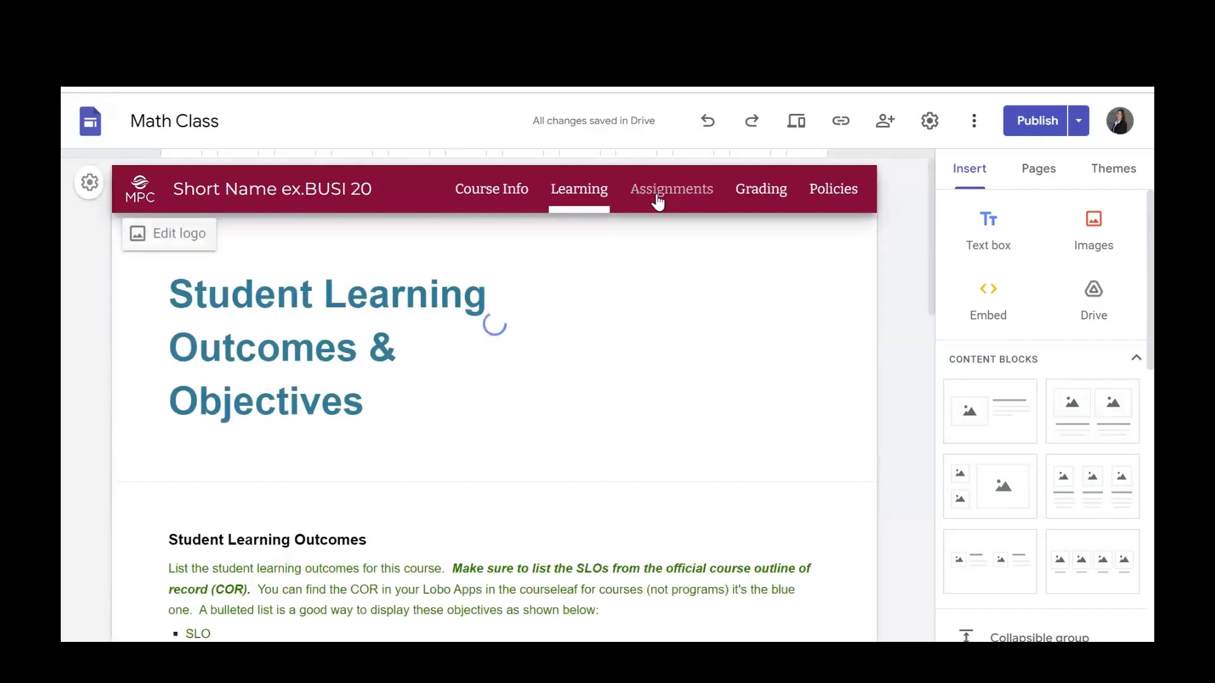
click(658, 201)
click(759, 202)
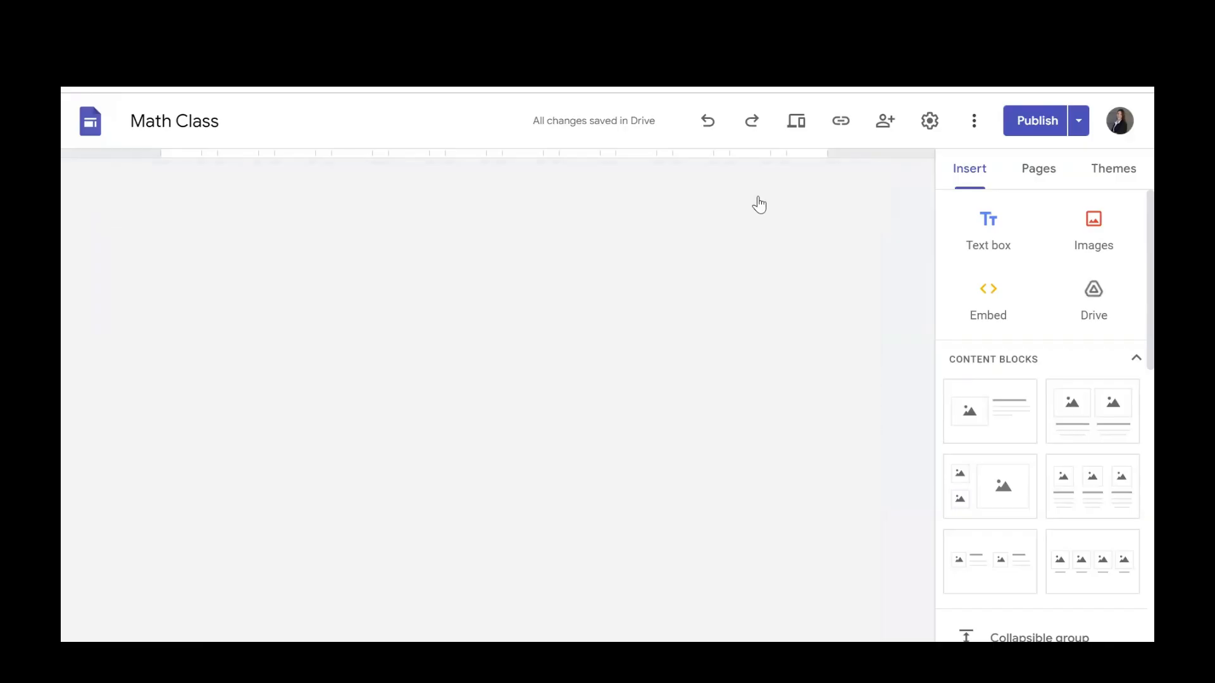
click(821, 194)
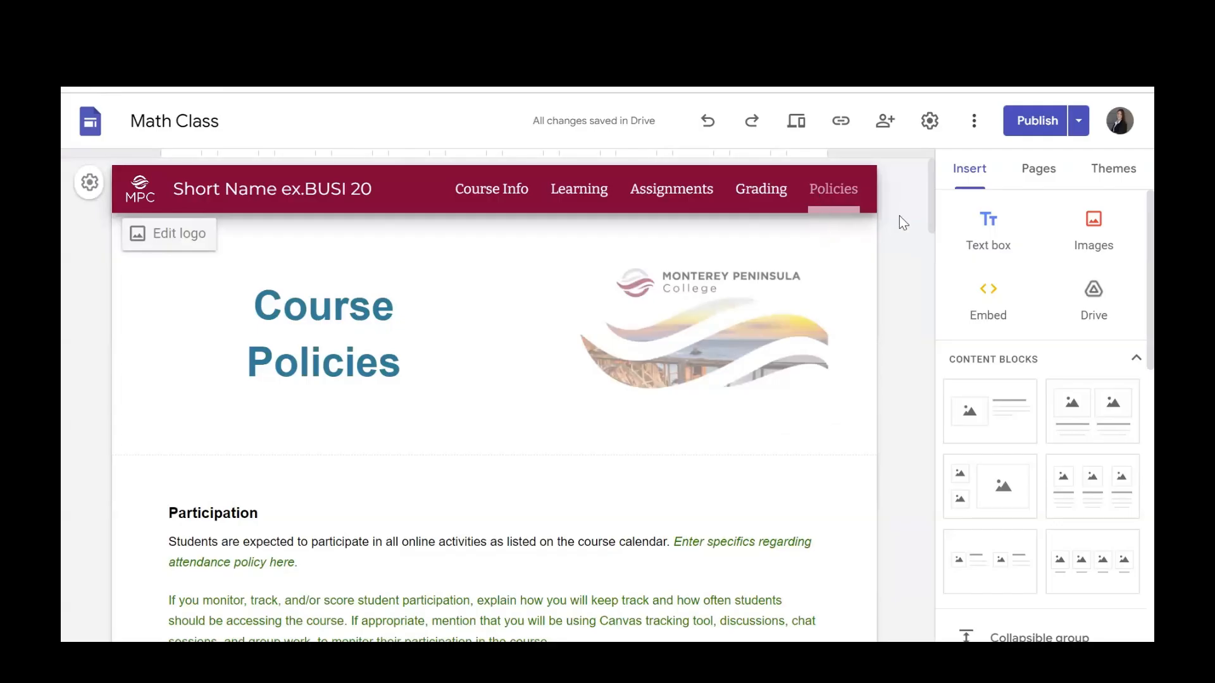
Try deleting the paragraph under "Inform Your Instructor of Any Accommodations Needed" on the Policies page, and undo the deletion.
scroll(924, 237, down, 15)
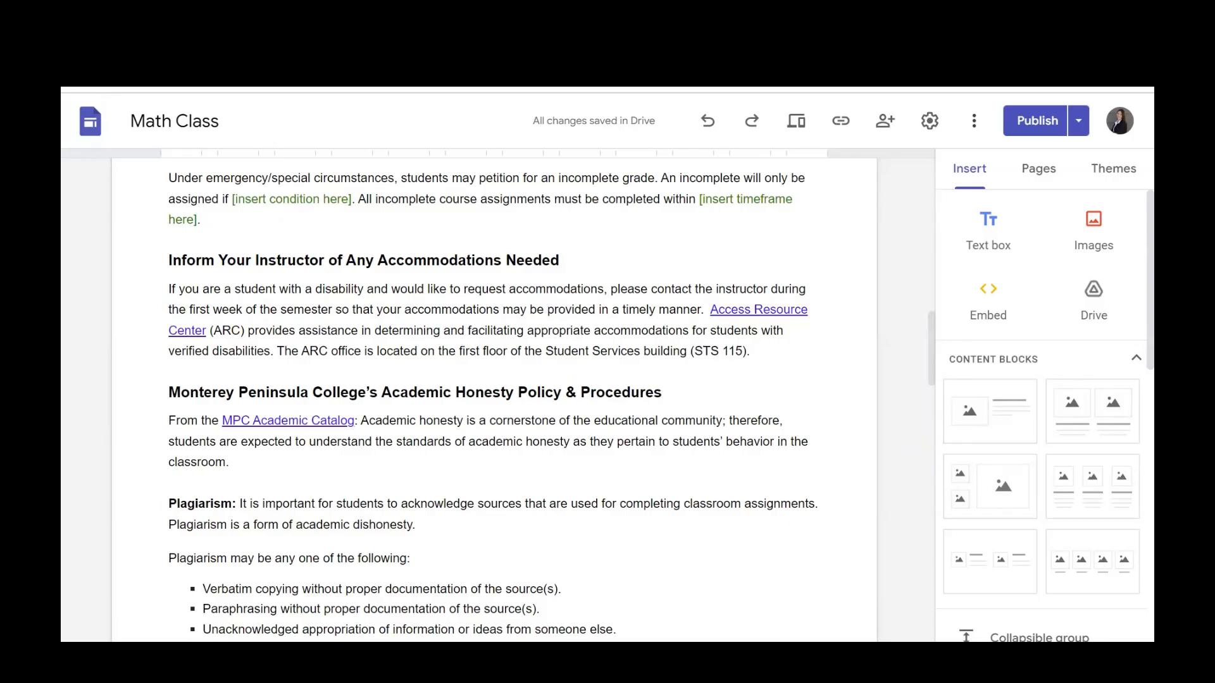
triple_click(584, 303)
key(BackSpace)
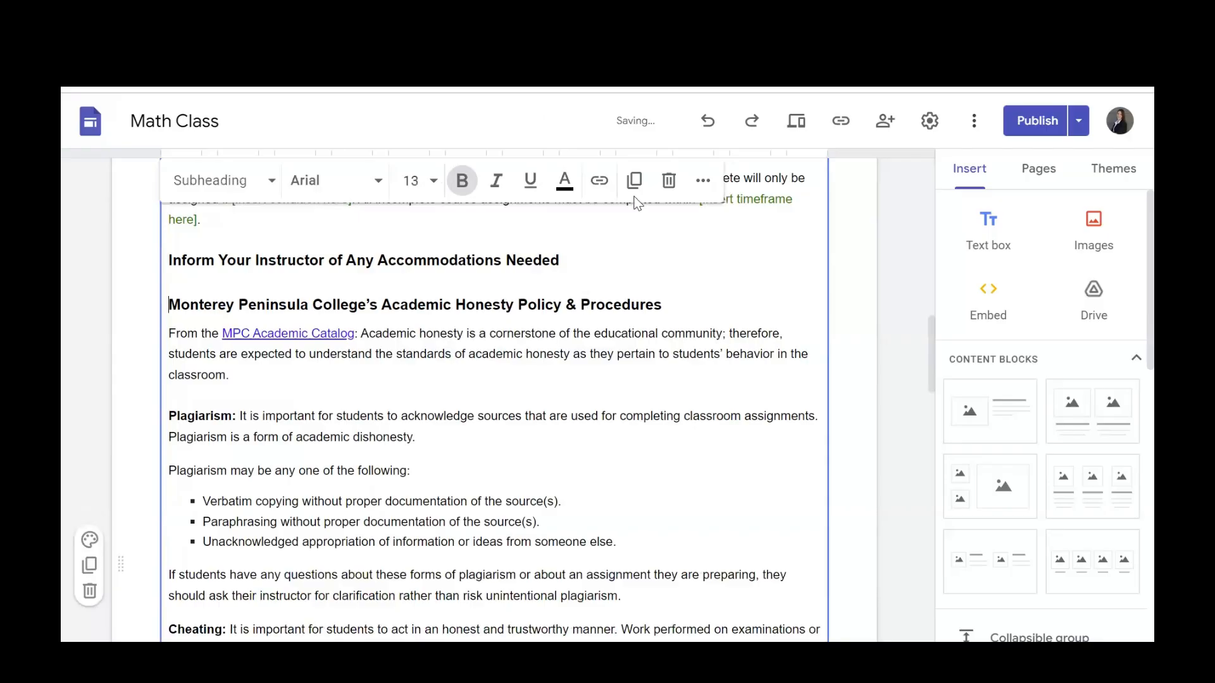
click(709, 122)
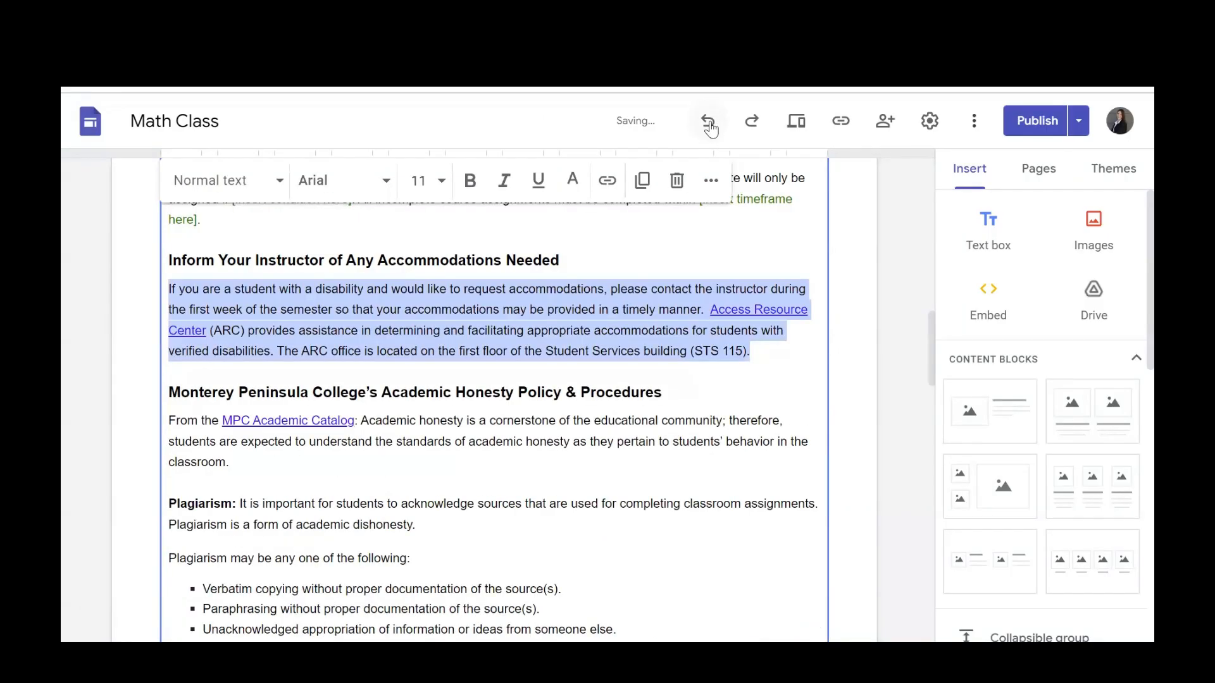
click(590, 319)
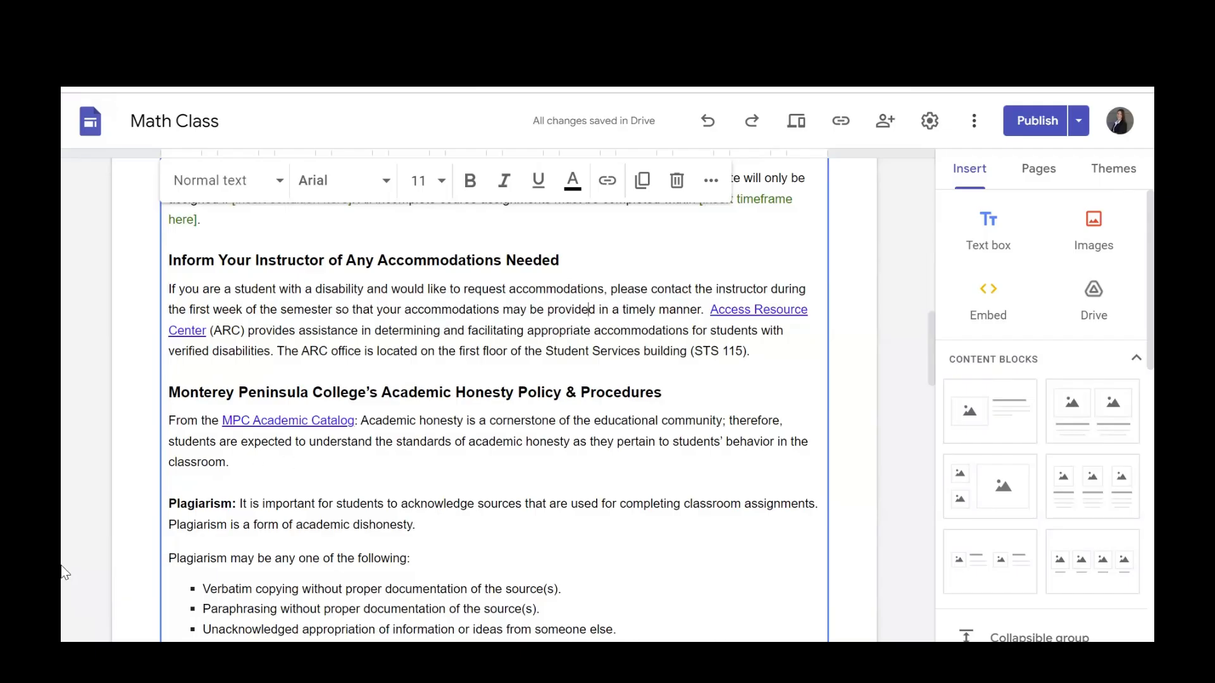
Try section colors Style 2 and Style 3 on the course policies text section, and set it back to Style 1.
click(89, 541)
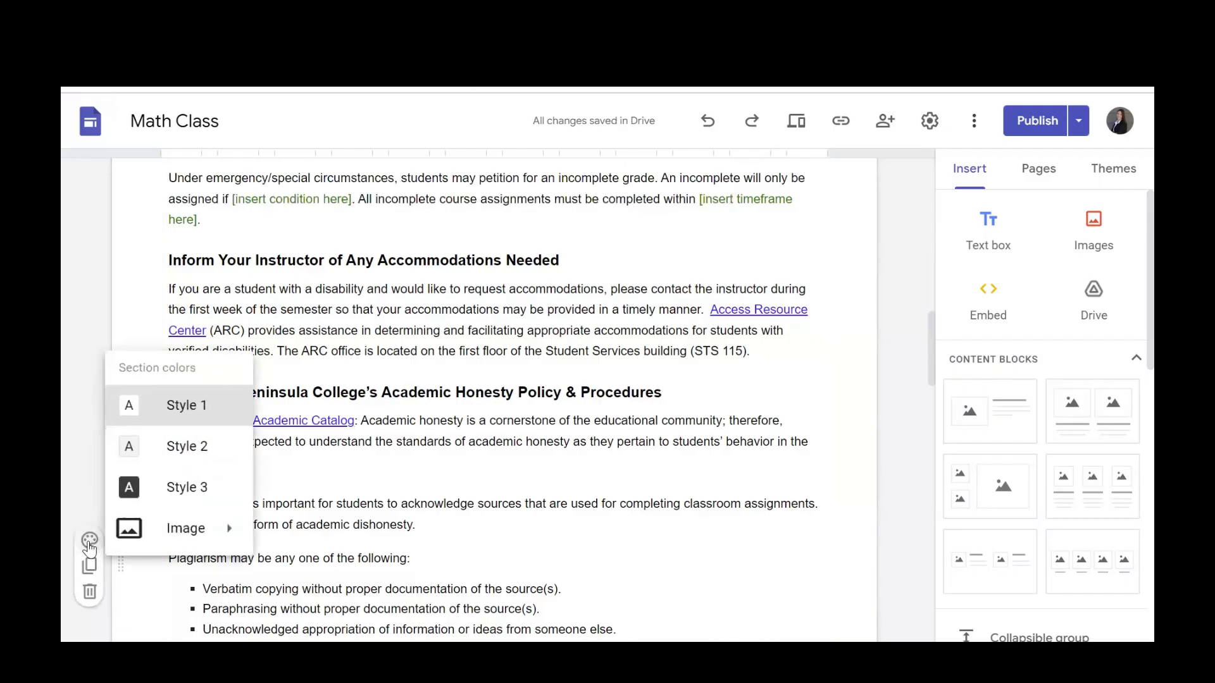
click(488, 278)
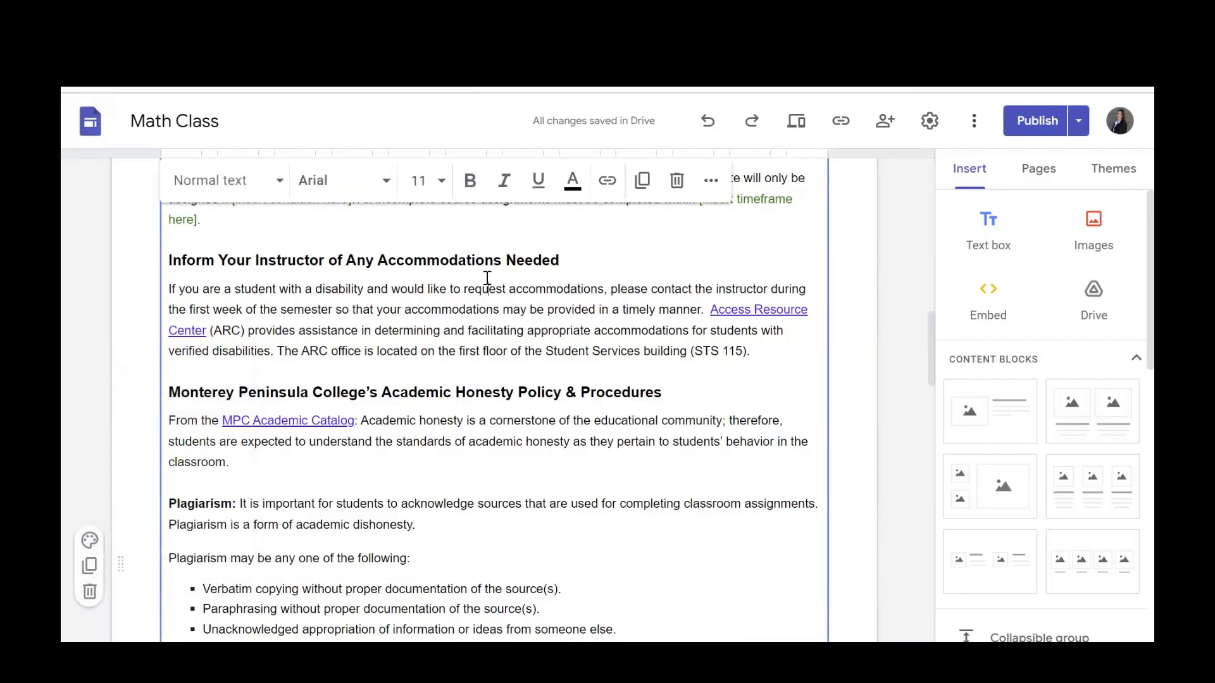
click(90, 541)
click(152, 451)
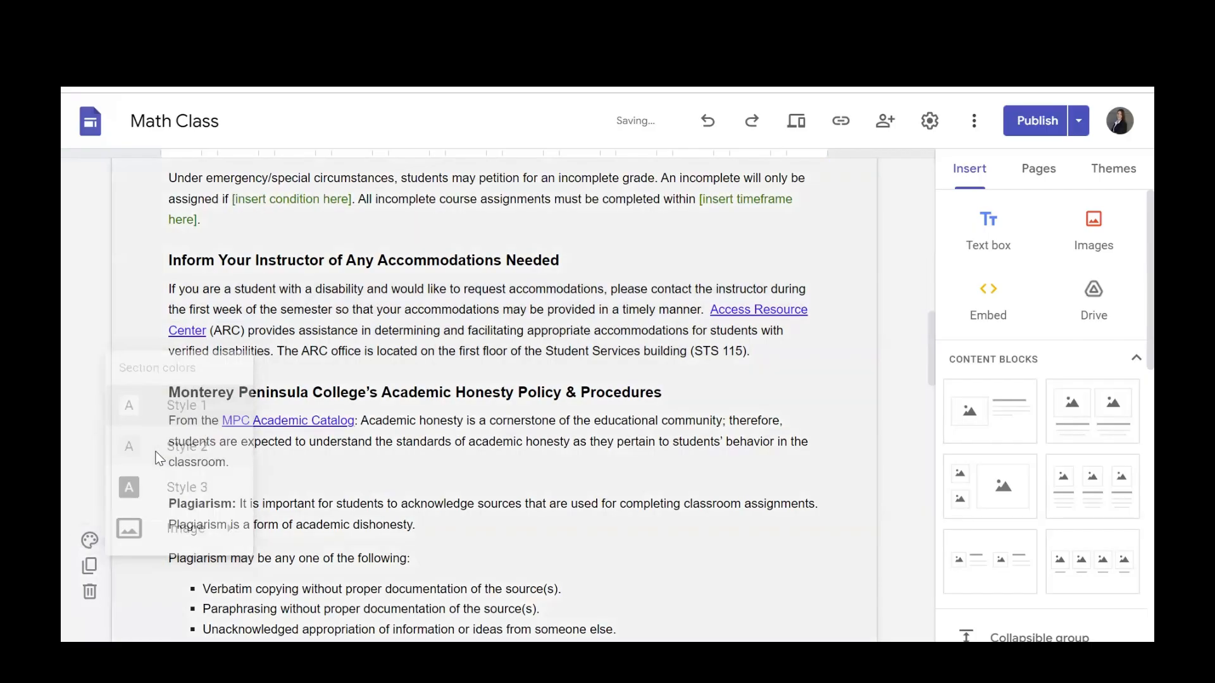
click(89, 540)
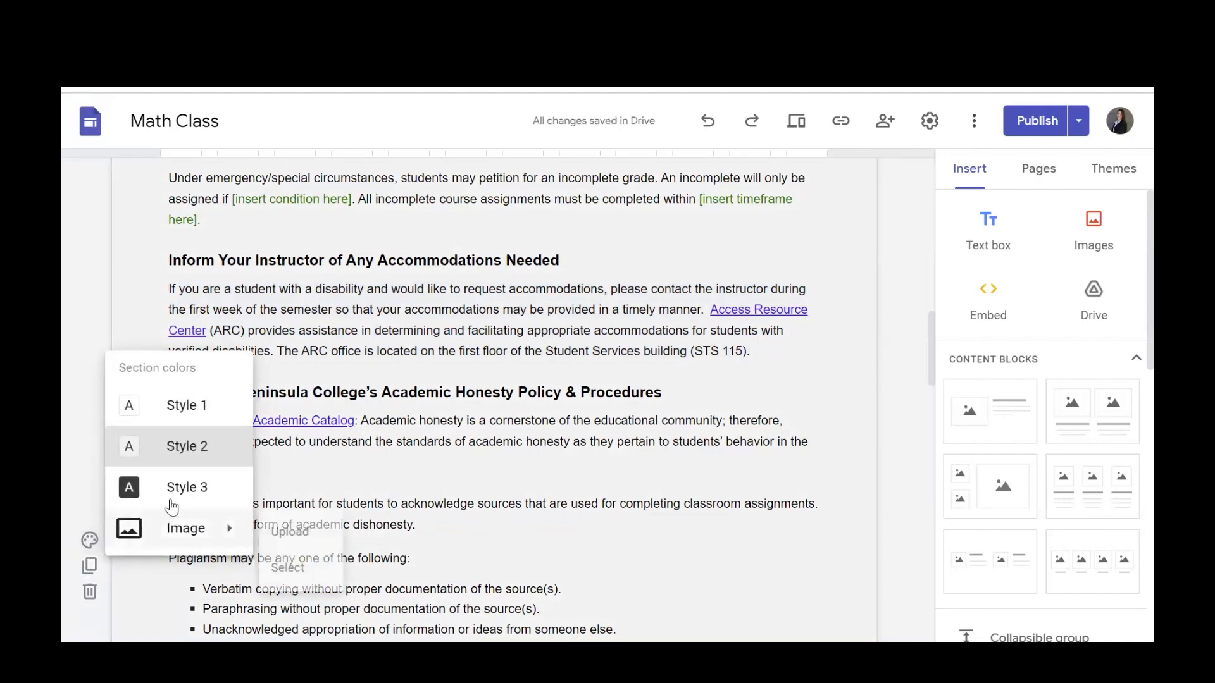
click(176, 500)
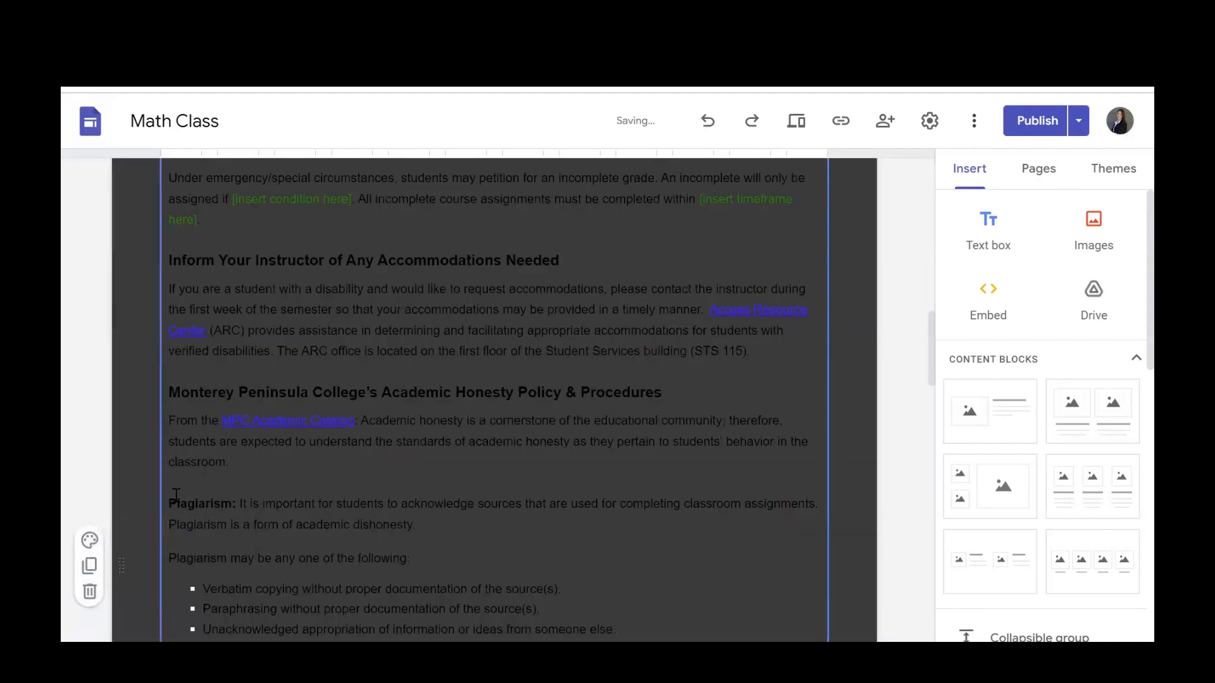
click(90, 539)
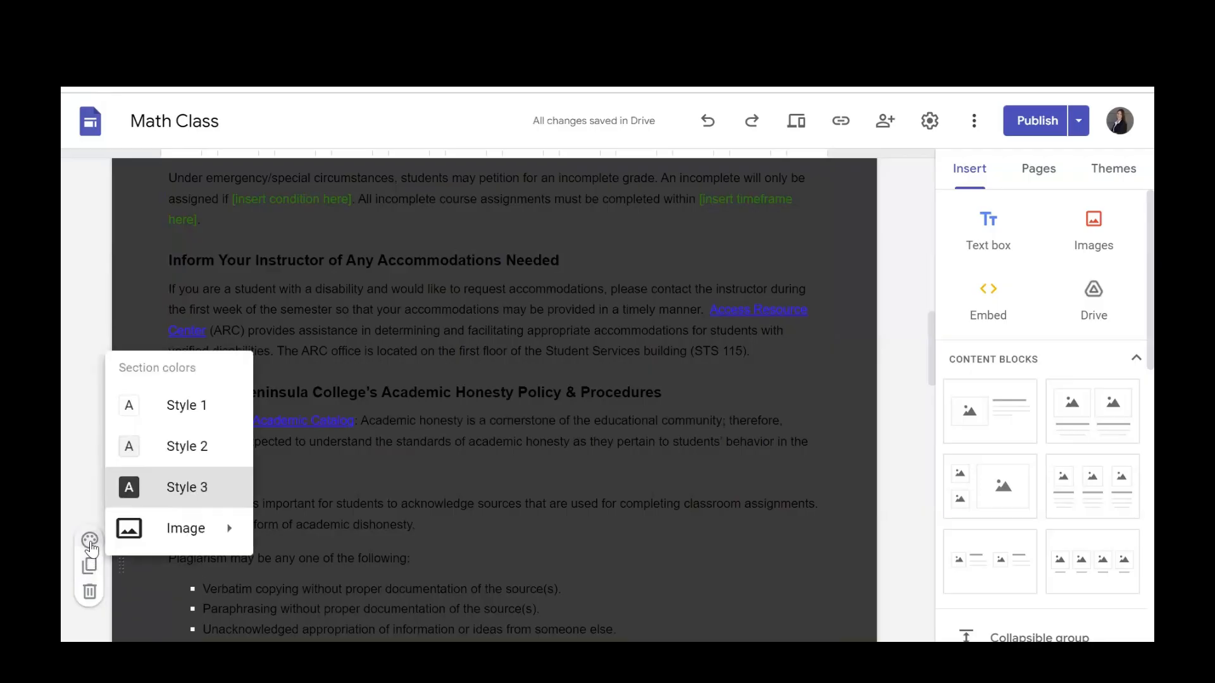
click(177, 415)
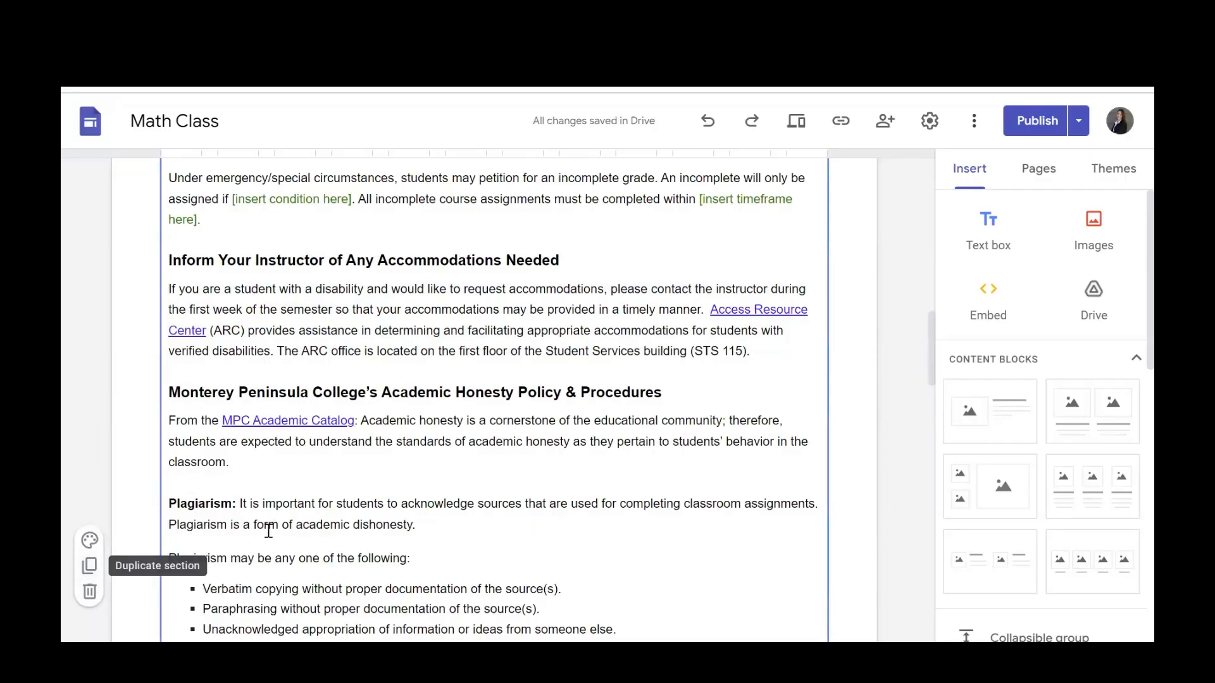
Try duplicating the course policies text section, and undo the duplication.
click(89, 580)
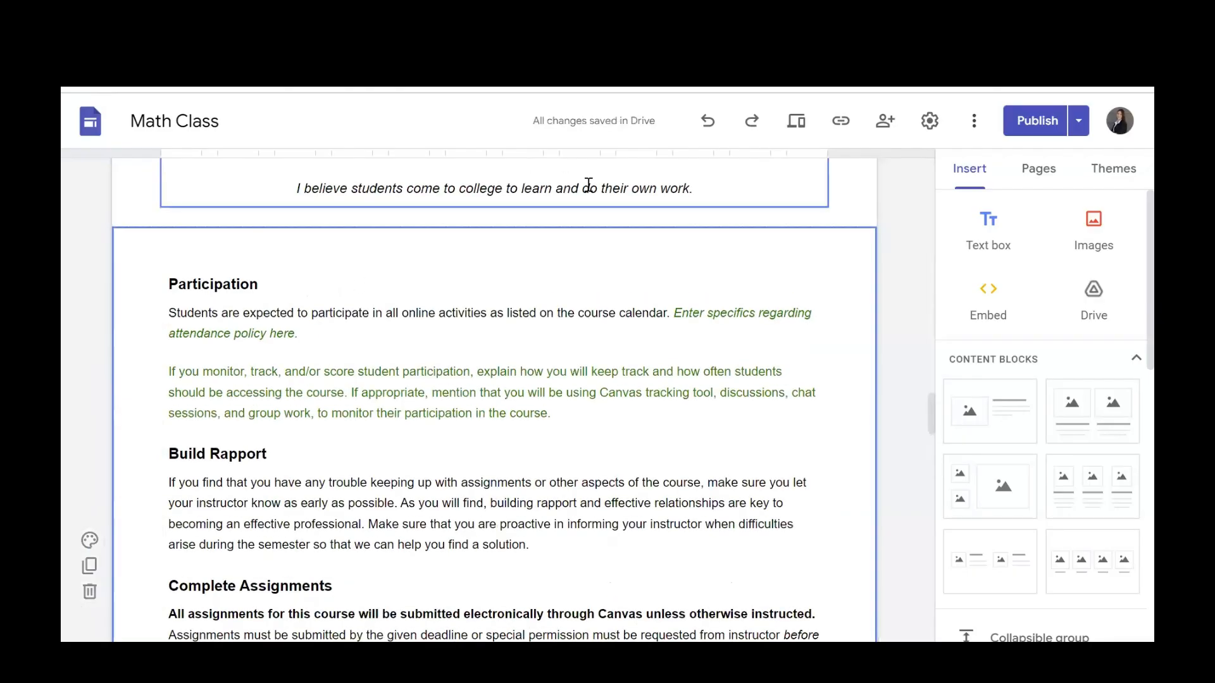
click(709, 130)
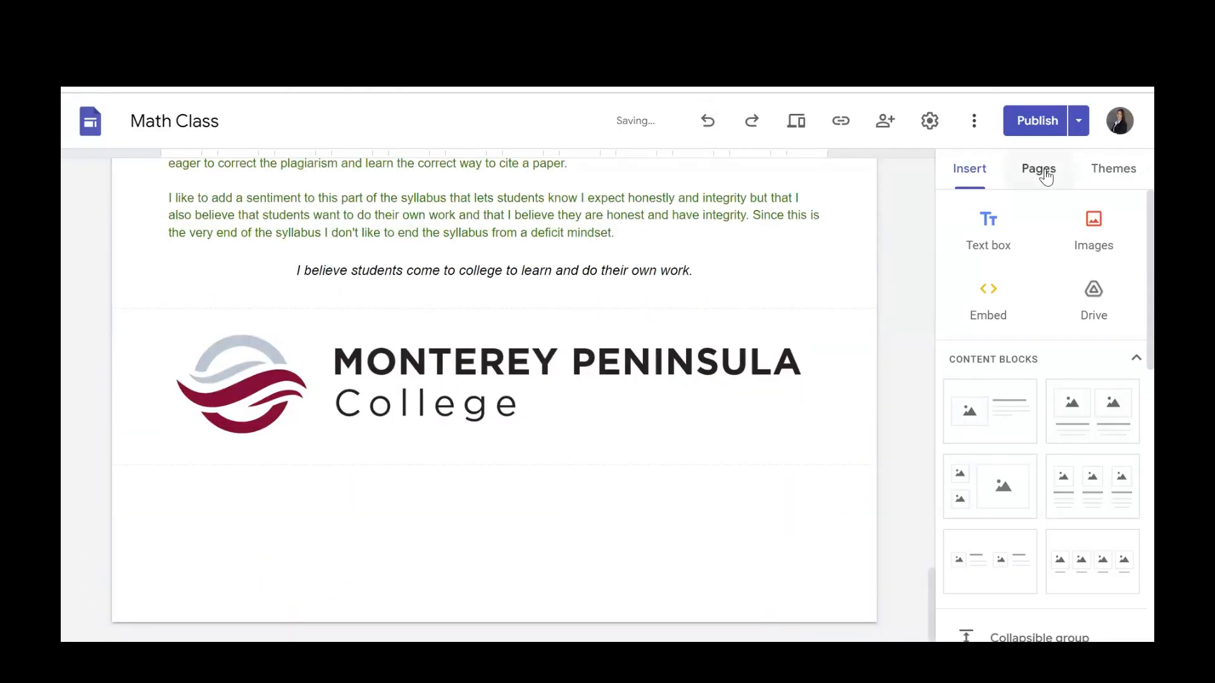
Look over the site's page list and the available themes, and return to the insertable elements.
click(1044, 172)
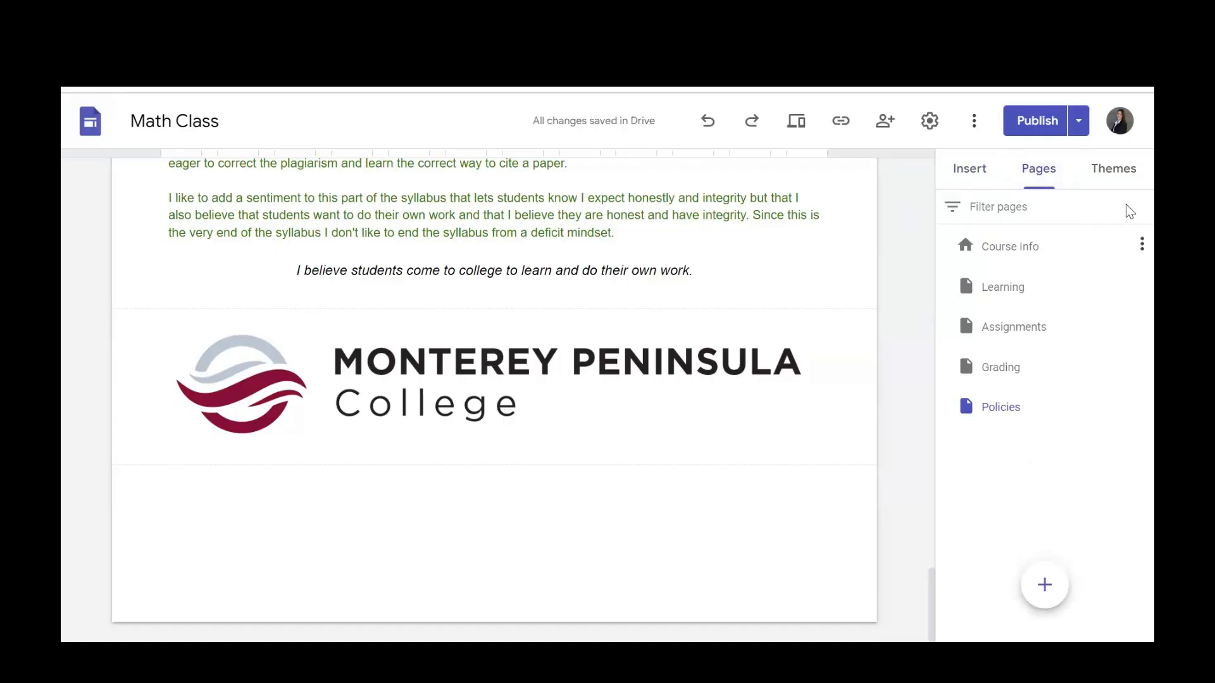
click(1115, 171)
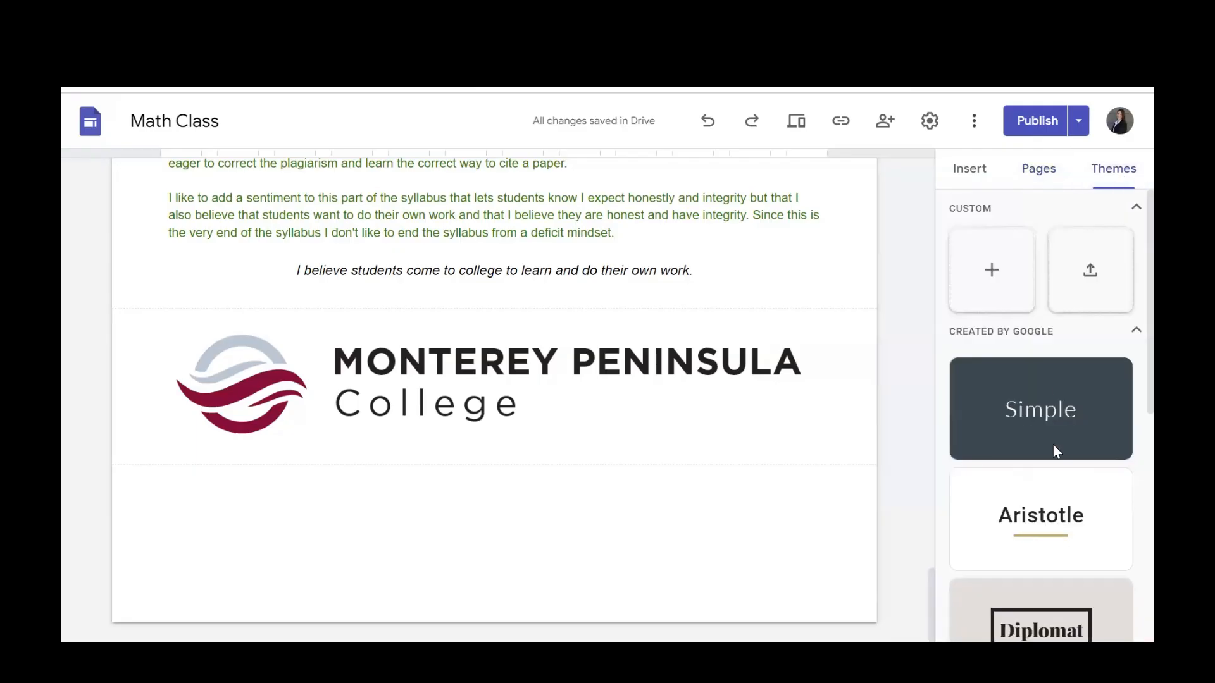
click(969, 168)
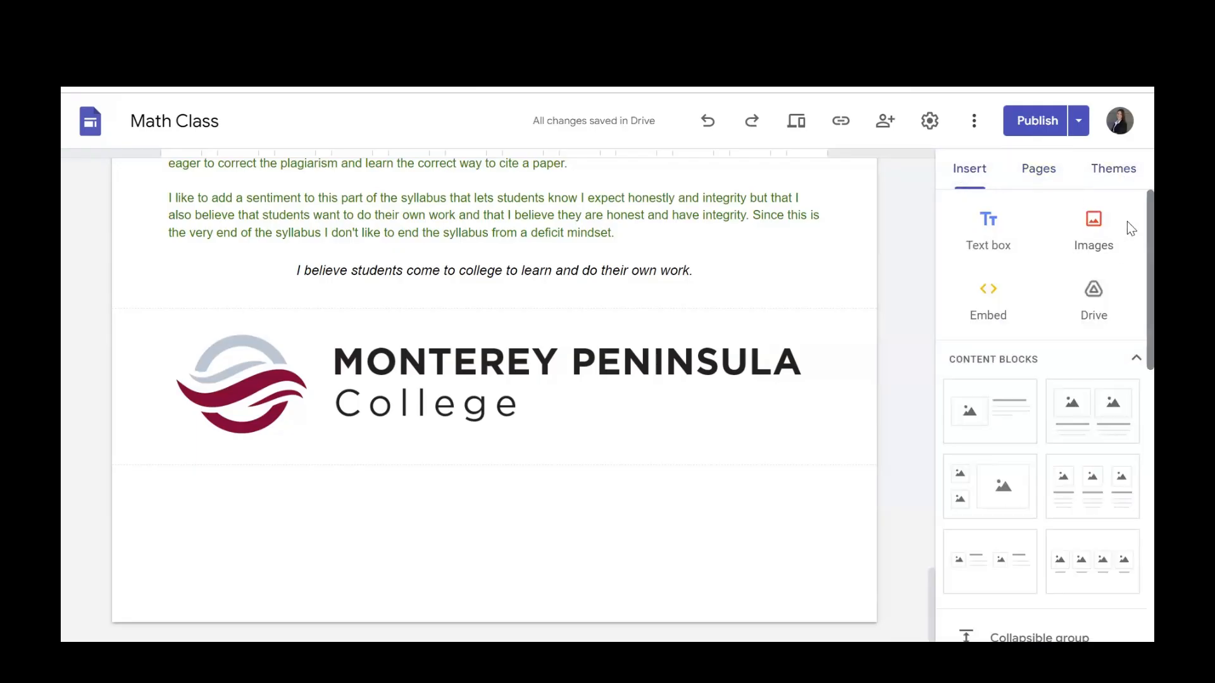
Look through the full list of insertable elements, from text boxes and content blocks down to Forms and Charts.
scroll(1131, 229, down, 1)
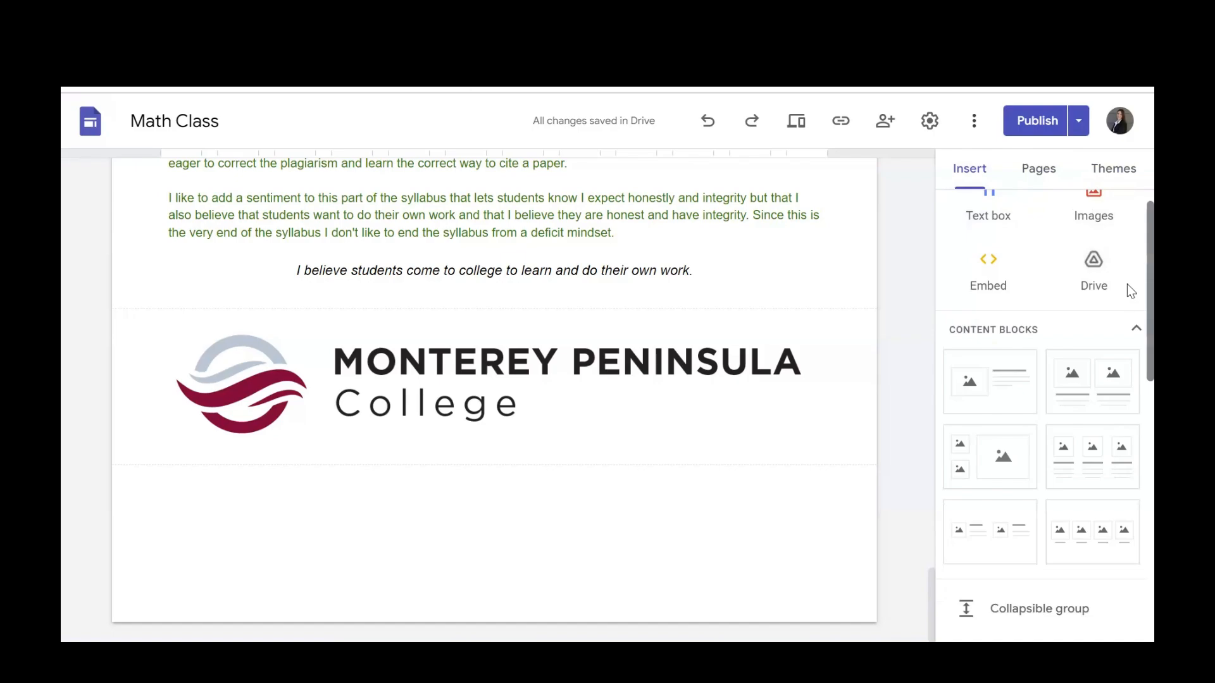
scroll(1131, 292, down, 7)
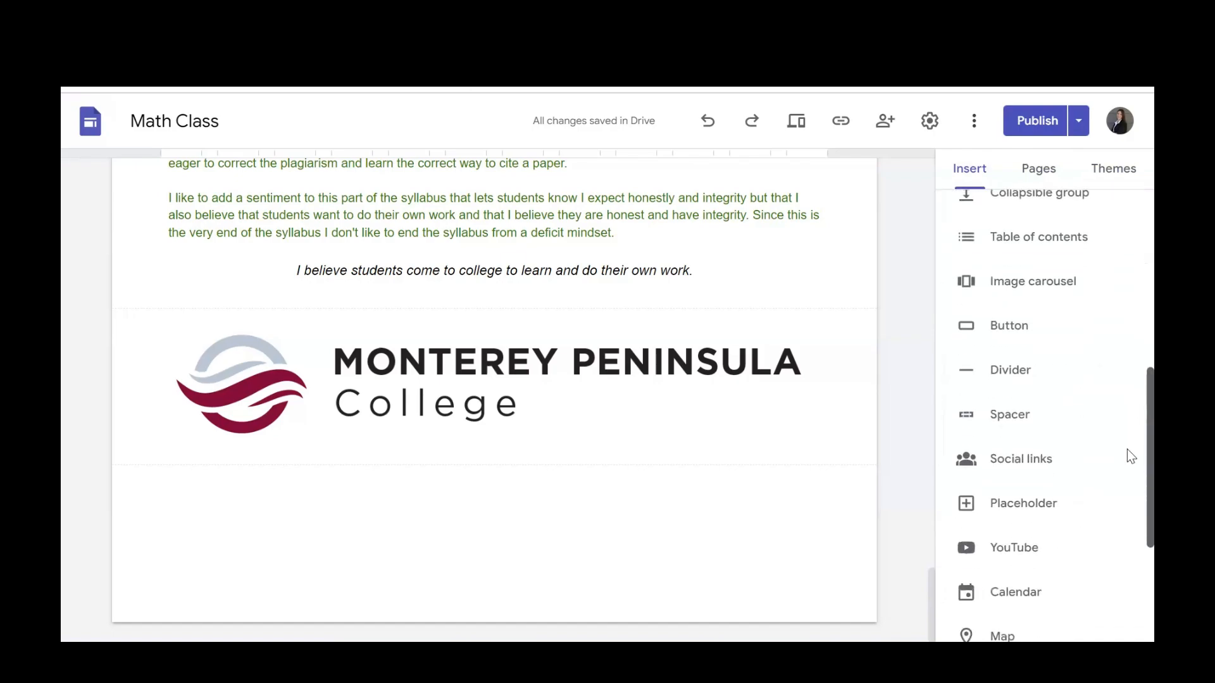
scroll(1131, 457, down, 5)
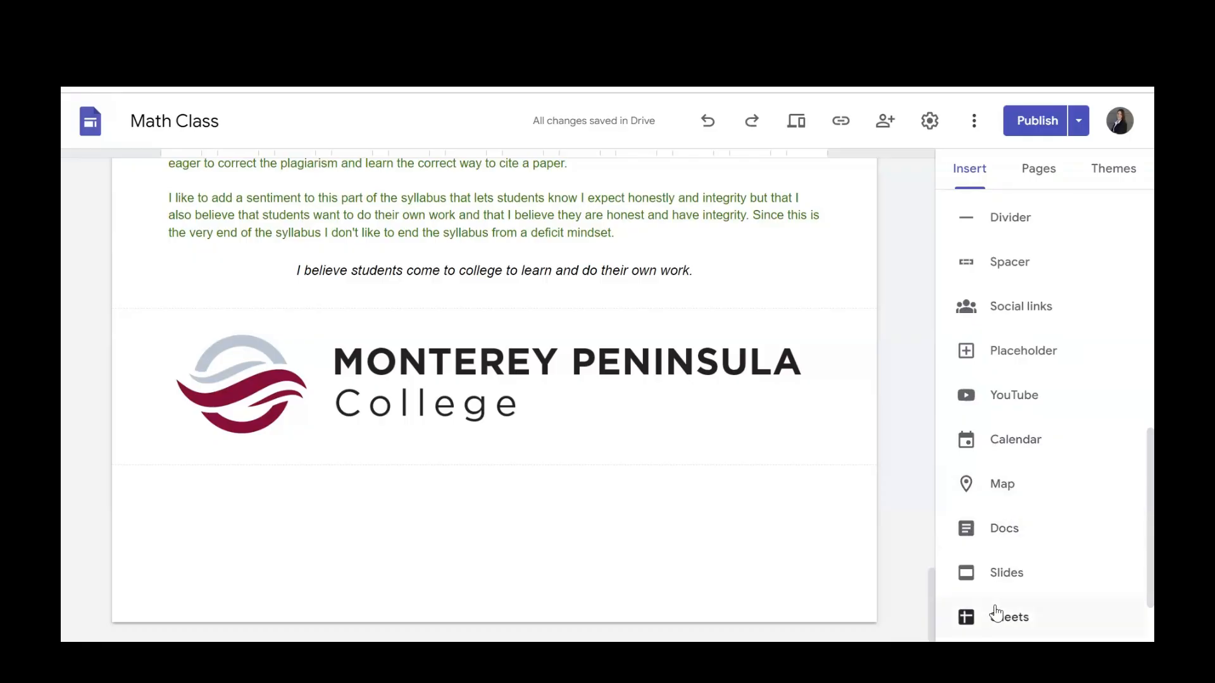
scroll(1126, 507, down, 1)
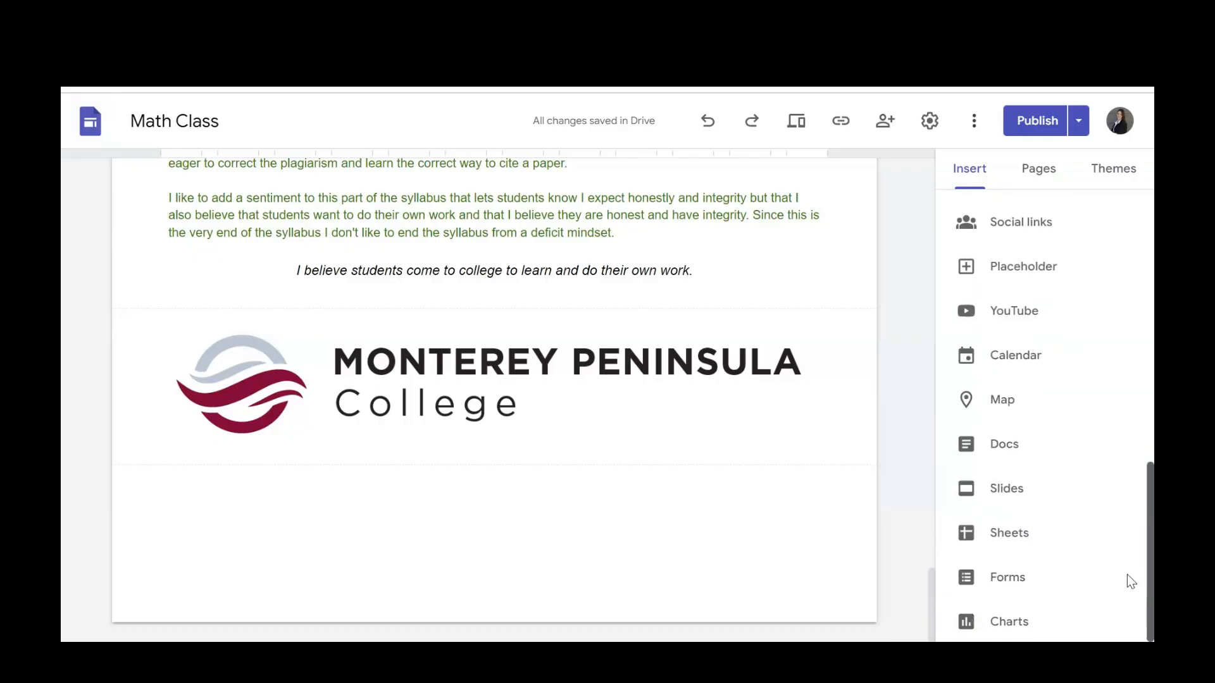
scroll(1126, 542, up, 3)
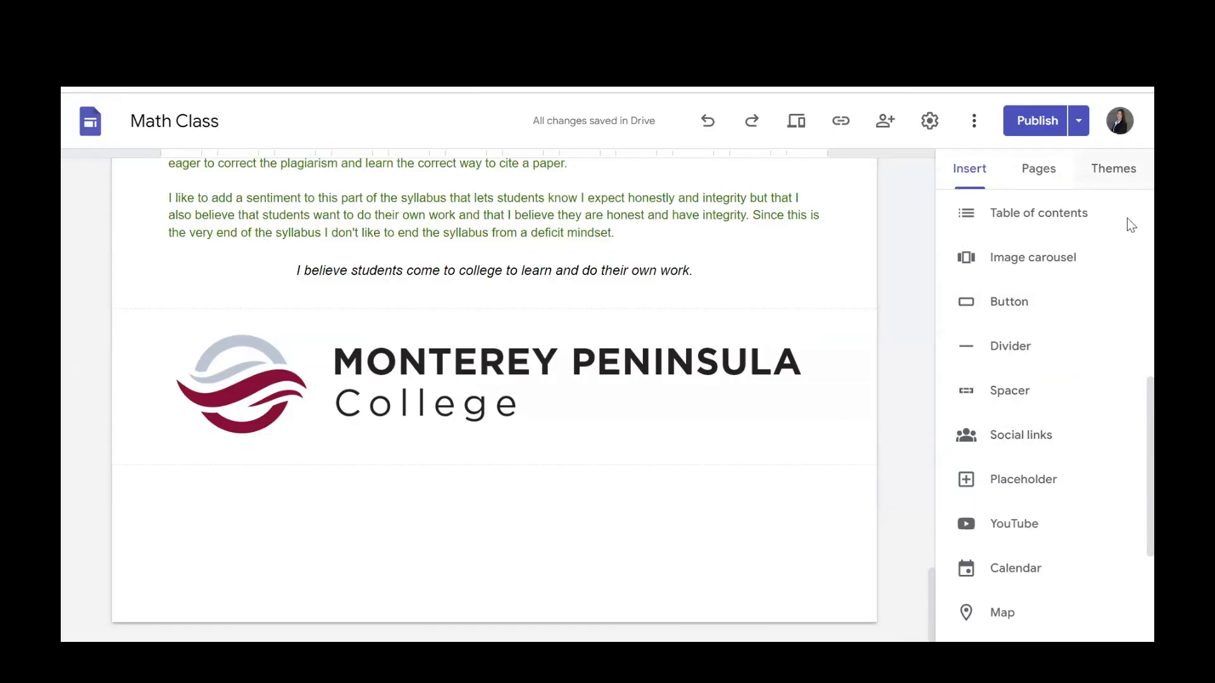
scroll(1128, 211, up, 5)
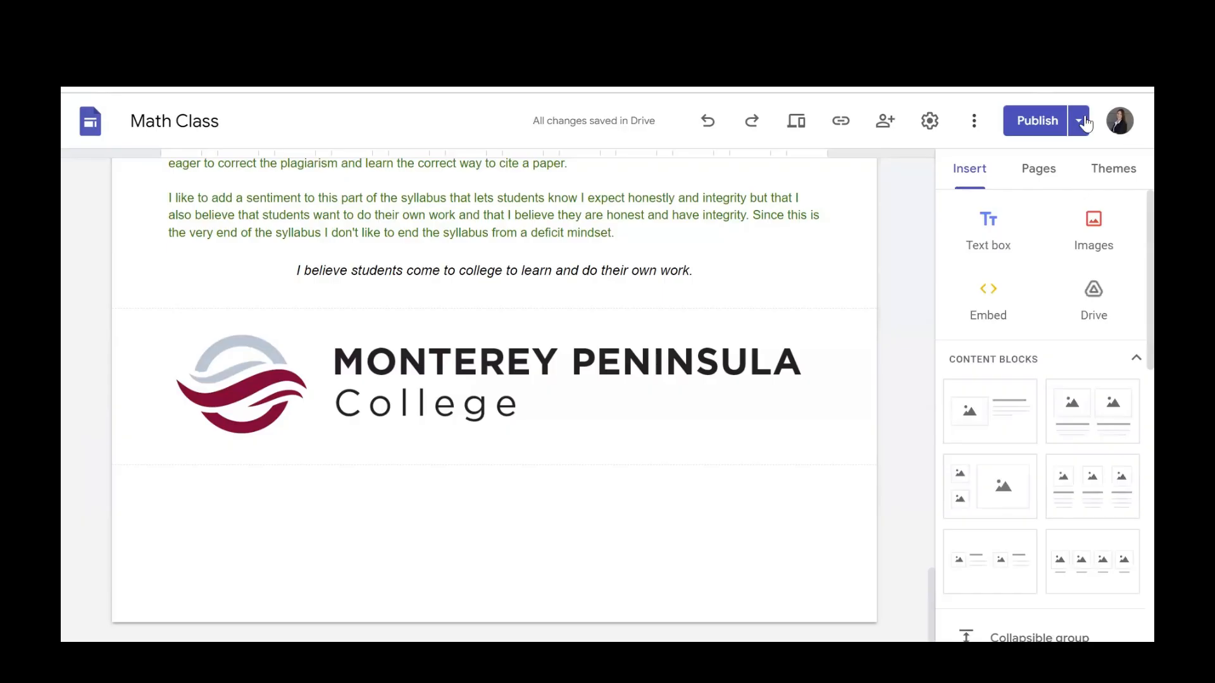
Go to the Course Info page and view its Fall 2023 Syllabus section with the picture and instructor information.
click(606, 308)
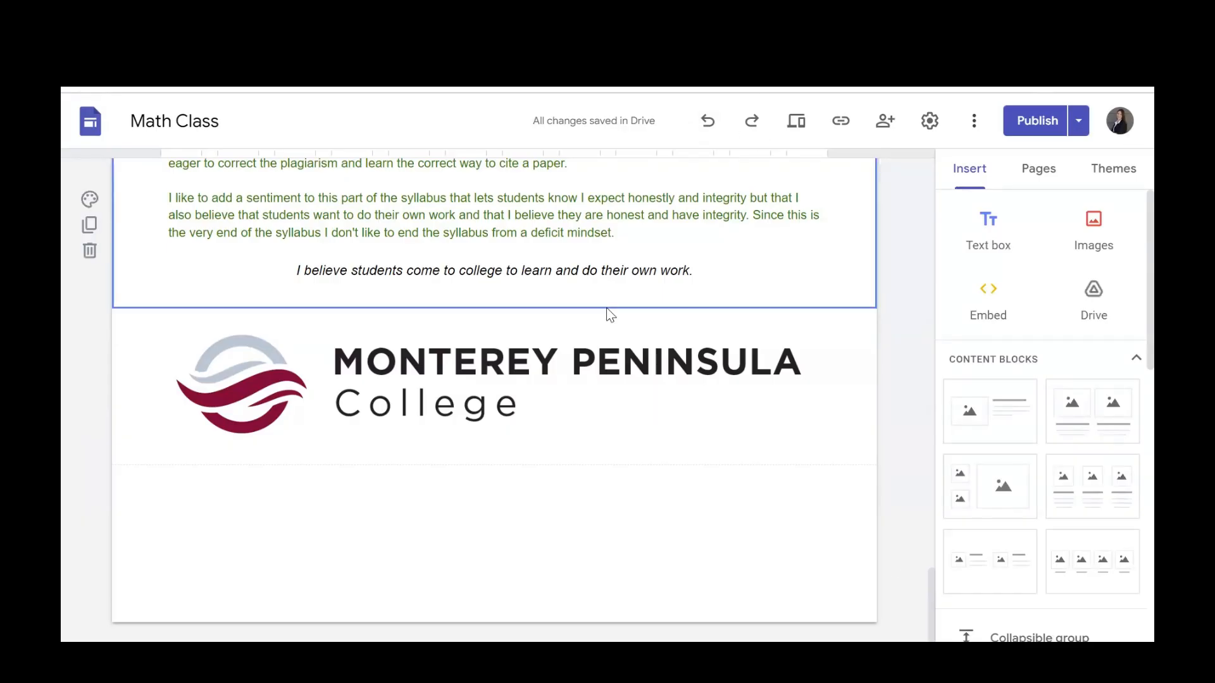
drag(929, 590, 924, 101)
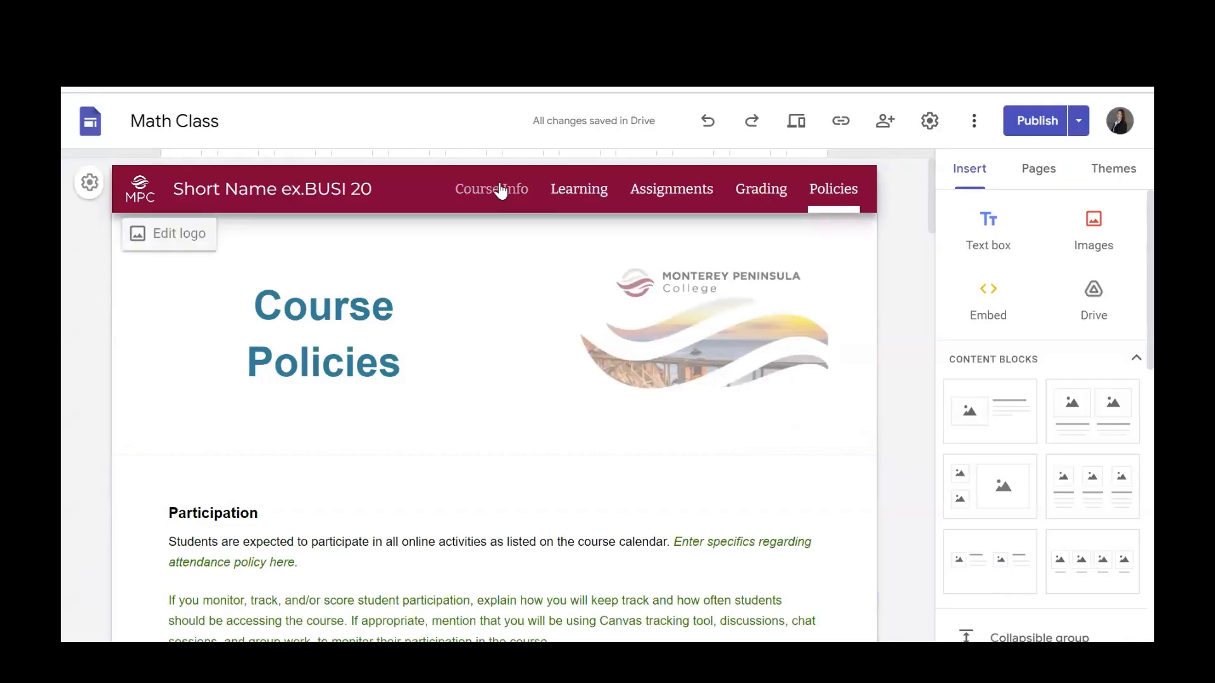
click(501, 190)
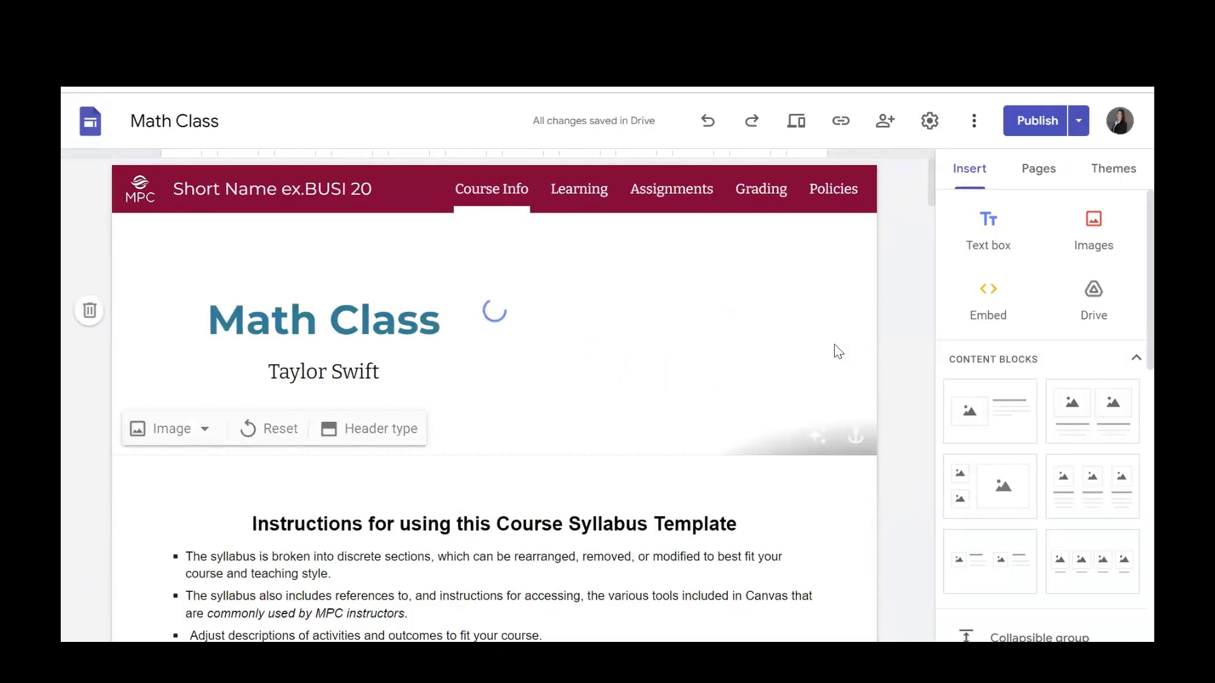
click(933, 598)
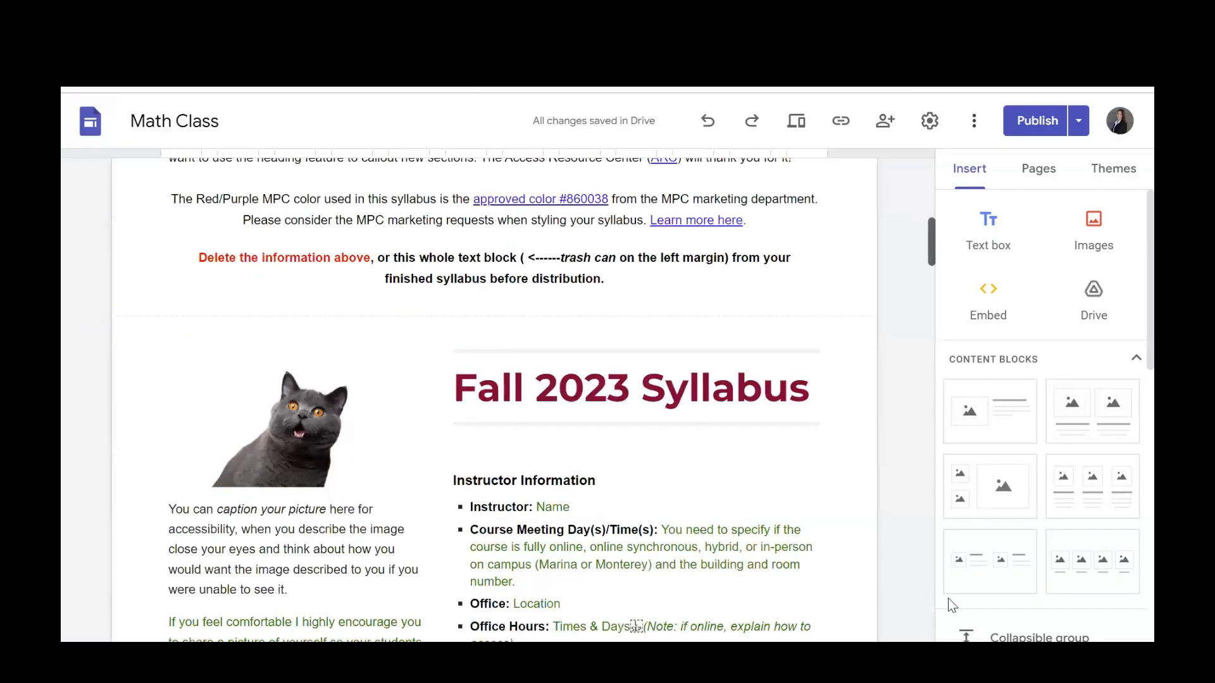